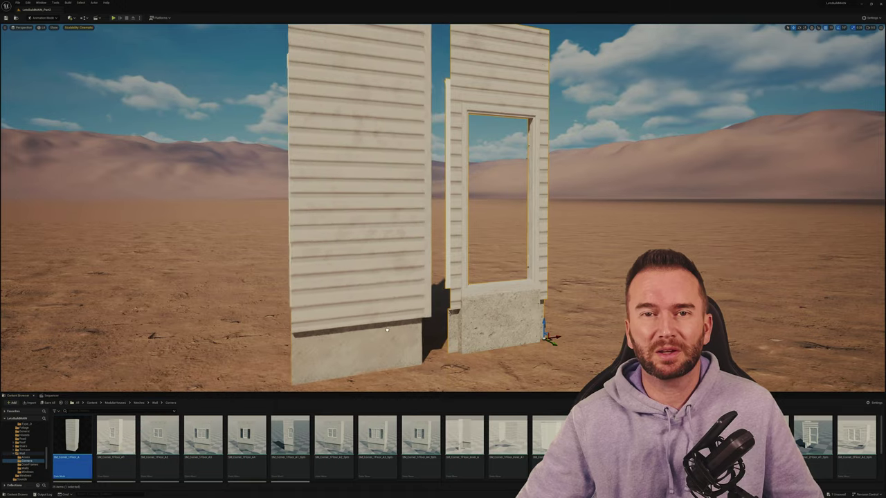
- Snap the window wall against the corner walls, rotating it to close the square room
left_click_drag(387, 331, 352, 342)
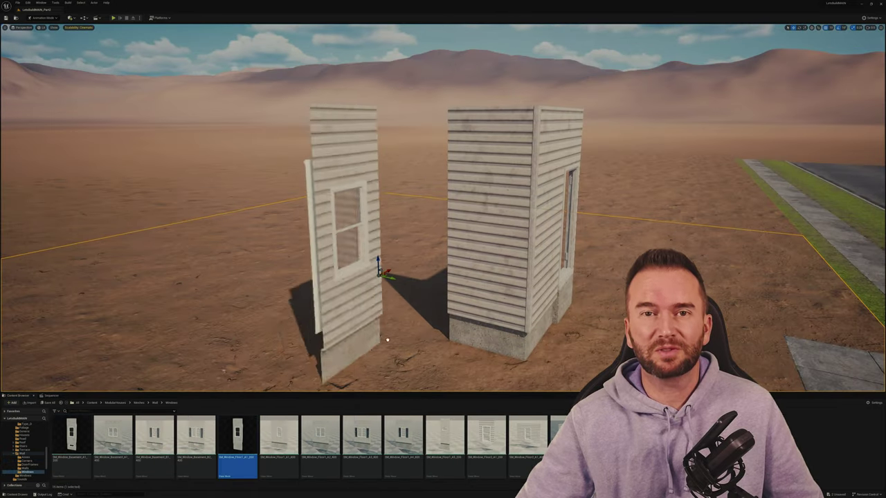
left_click_drag(387, 340, 443, 352)
key("e")
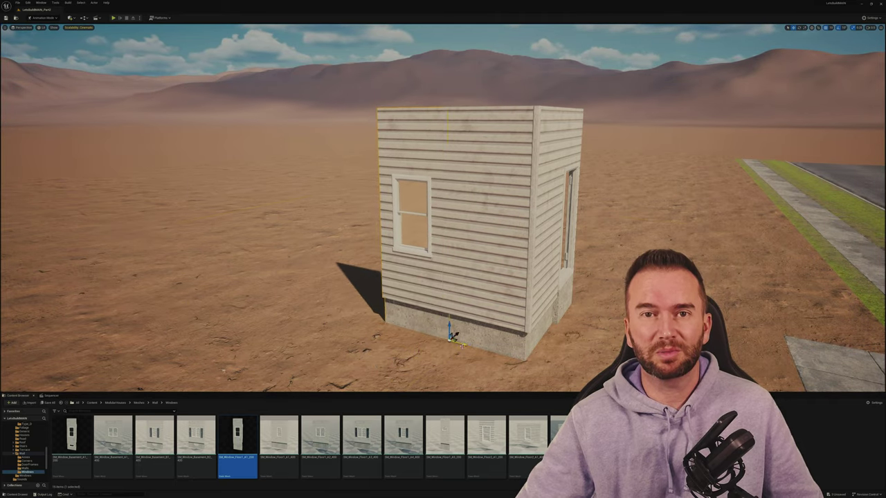
right_click_drag(455, 337, 485, 290)
key("e")
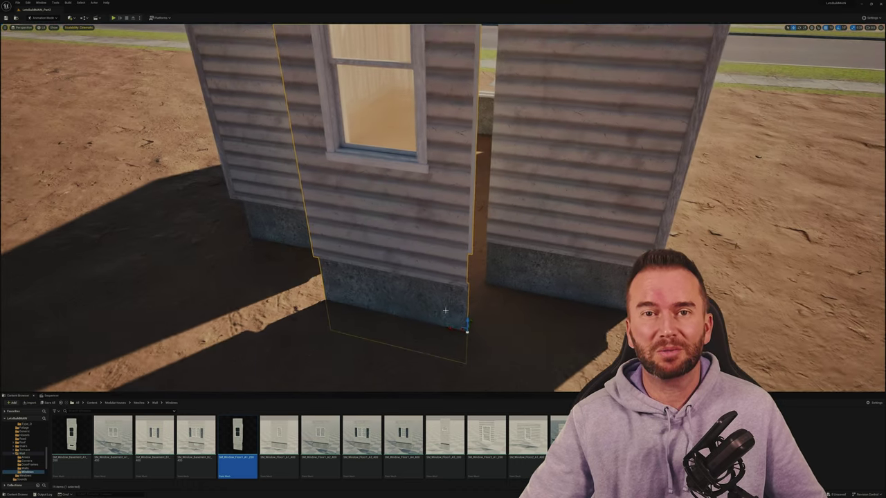
right_click_drag(445, 310, 427, 213)
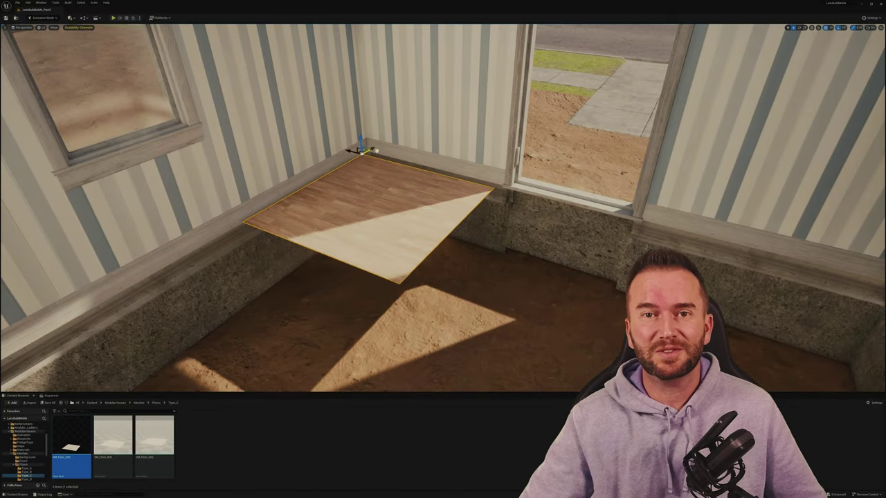
- Look around inside the room, then fly out to an elevated view over the roof slab
right_click_drag(443, 208, 484, 207)
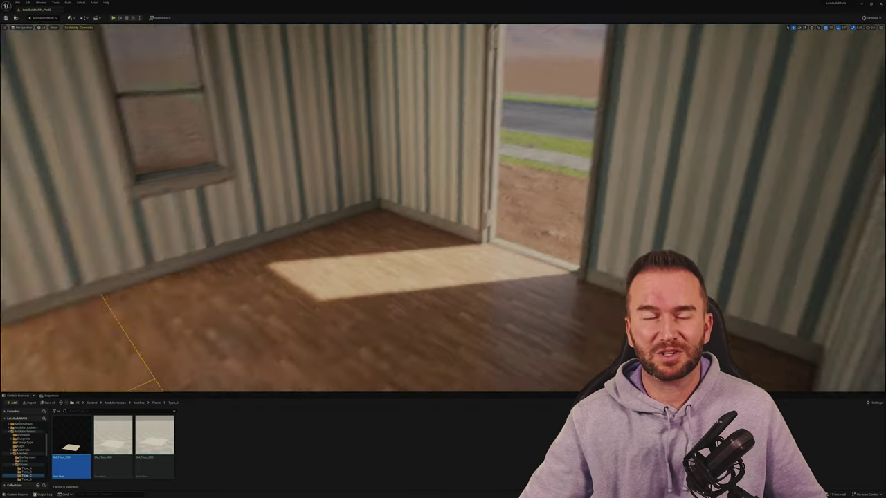
mouse_move(443, 208)
right_mouse_down()
mouse_move(457, 193)
mouse_move(450, 166)
mouse_move(443, 221)
right_mouse_up()
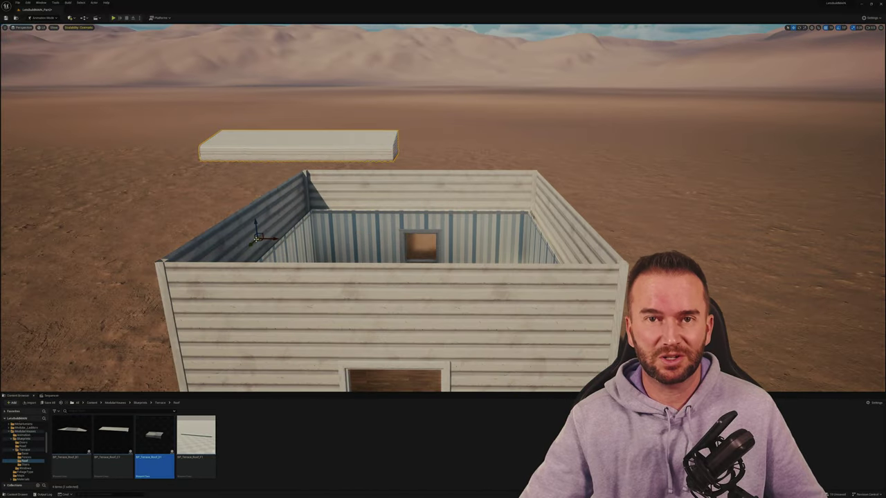
mouse_move(443, 208)
right_mouse_down()
mouse_move(402, 221)
mouse_move(443, 215)
right_mouse_up()
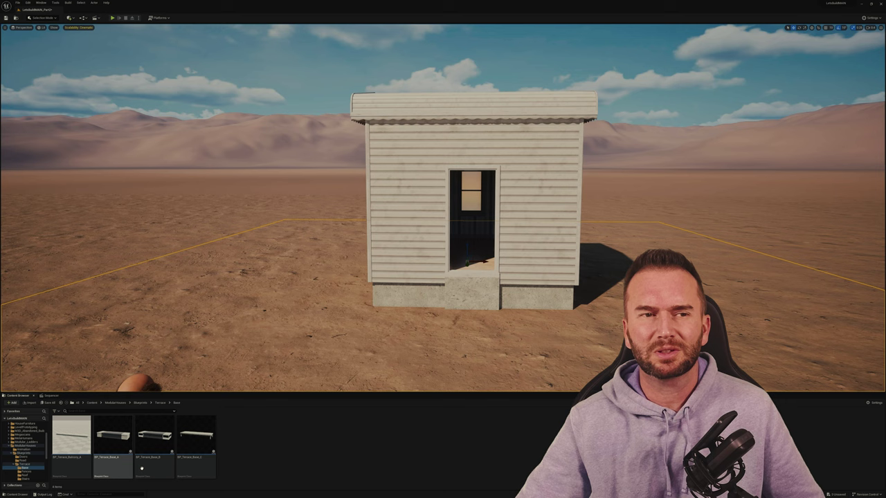
- Place BP_Terrace_Base_A in front of the house and bring the new terrace into view
left_click_drag(113, 436, 363, 371)
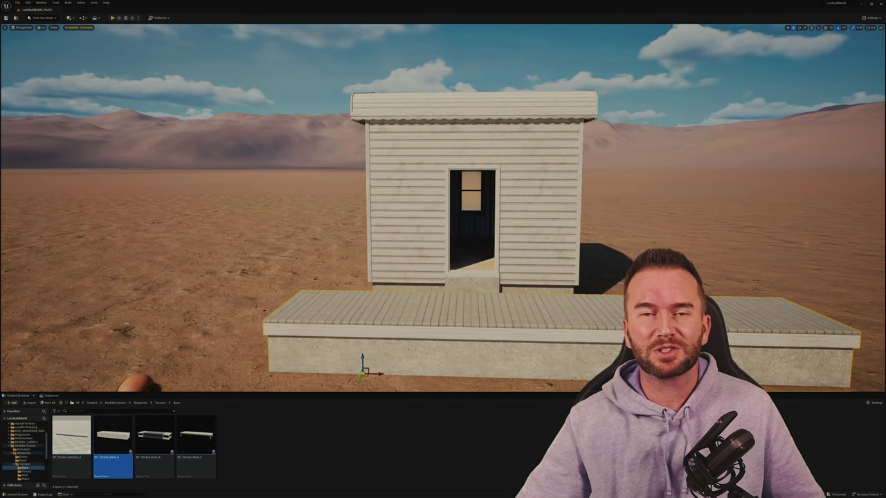
right_click_drag(443, 208, 429, 263)
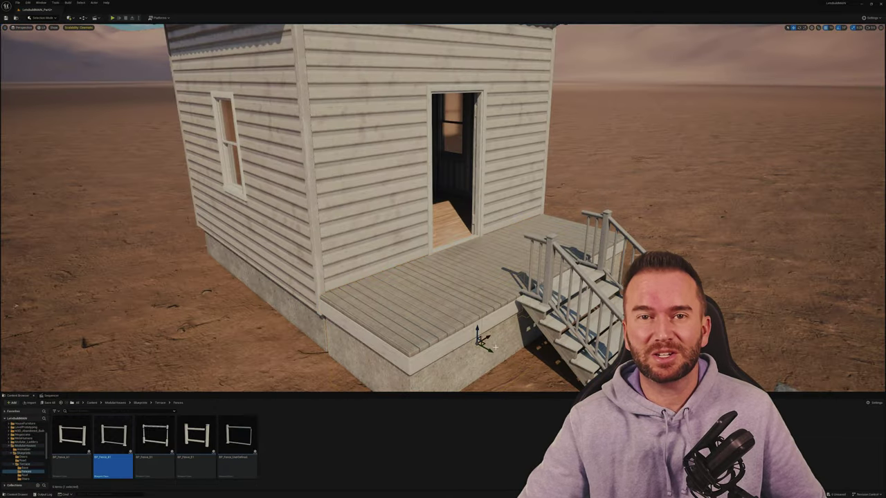
- Place a BP_Fence railing on the terrace and rotate it about 90 degrees along the edge
left_click_drag(114, 436, 392, 299)
left_click_drag(356, 326, 342, 306)
key("w")
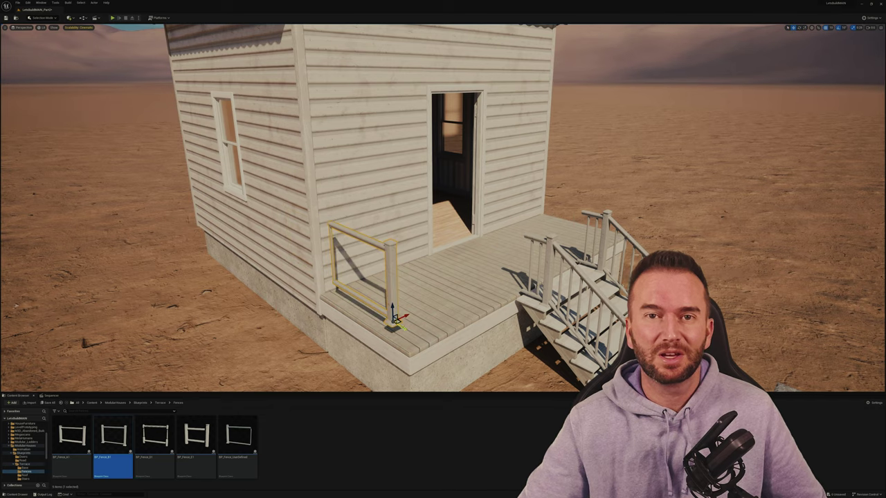
key("f")
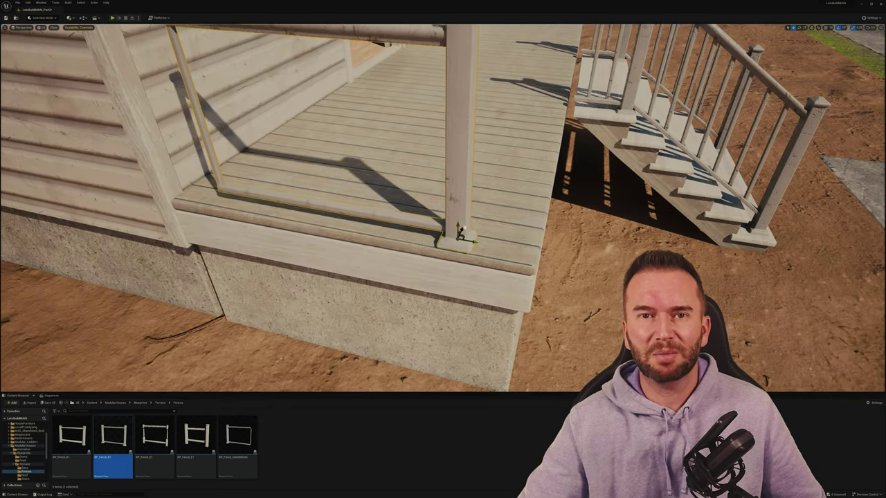
right_click_drag(443, 208, 422, 194)
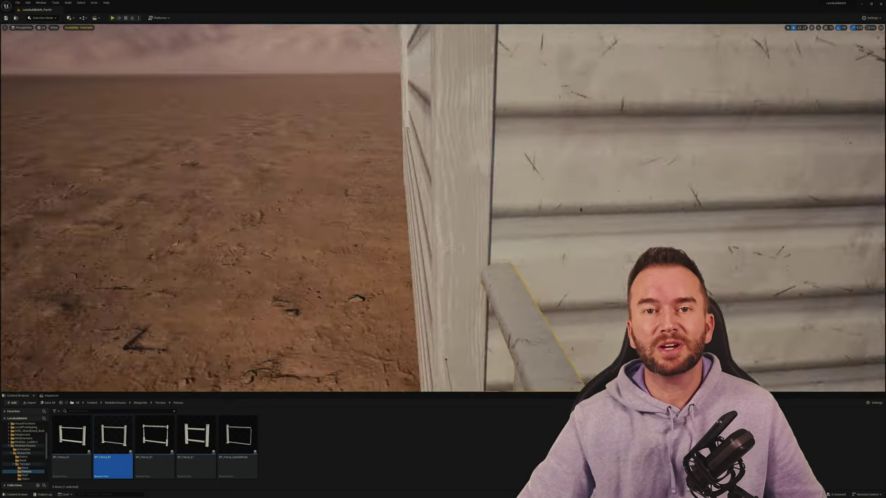
right_click_drag(347, 267, 347, 268)
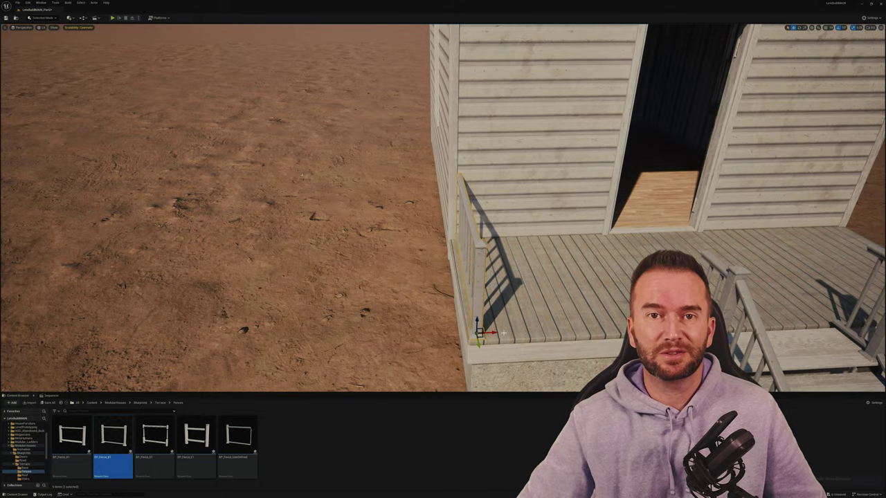
right_click_drag(443, 208, 443, 207)
- Add a second railing fence along the porch's right edge and check the deck and stairs
left_click_drag(113, 436, 762, 228)
right_click_drag(607, 307, 606, 307)
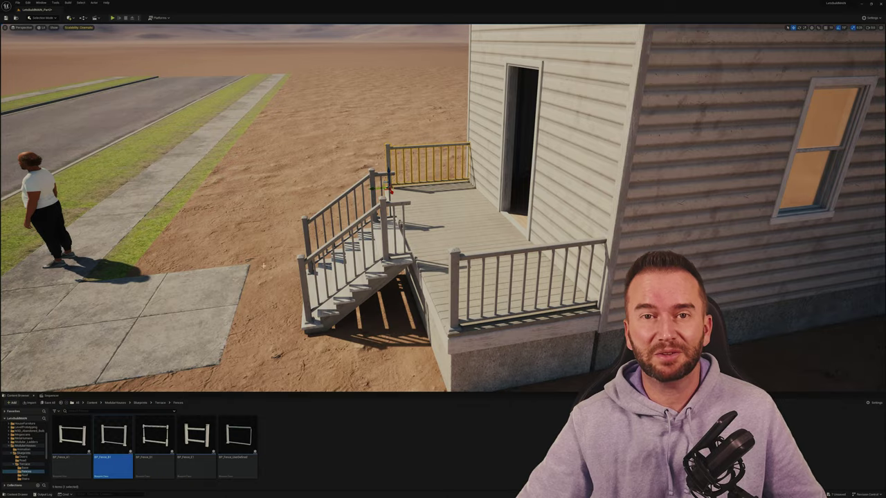
right_click_drag(264, 265, 263, 265)
key("Escape")
right_click_drag(367, 241, 367, 241)
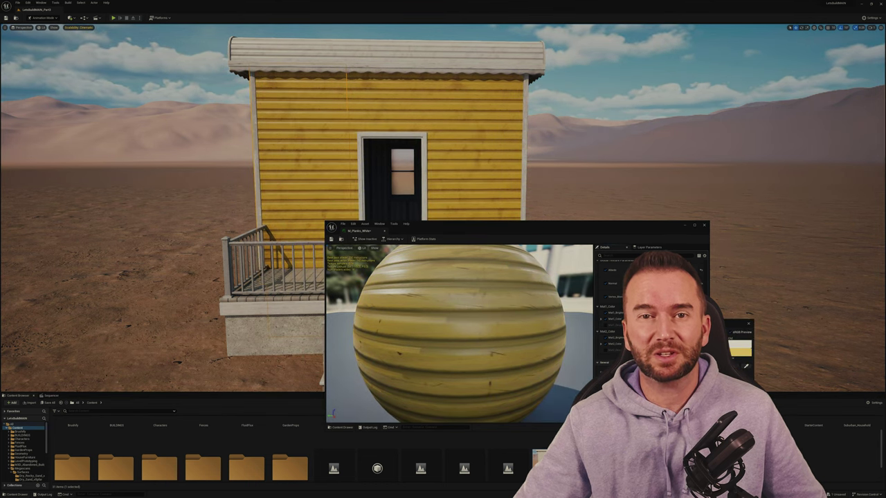
- Close the Material Editor once the siding colour is yellow
left_click(704, 225)
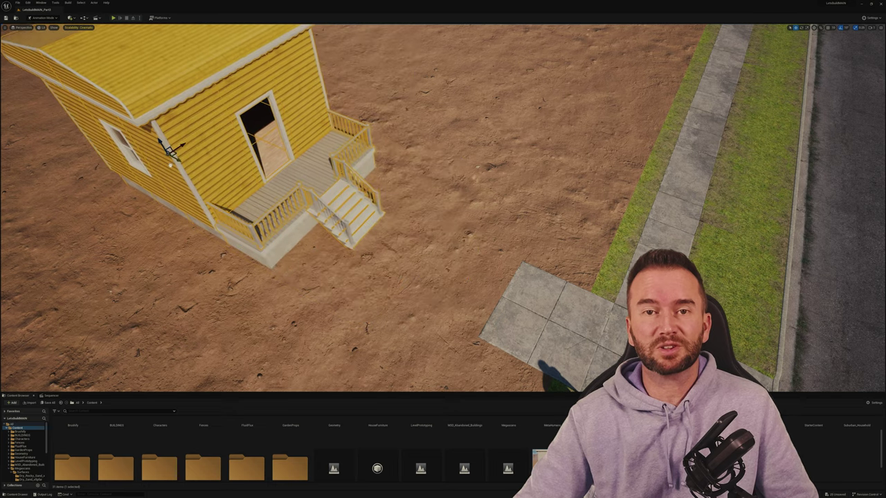
- Add a plane, scale it into a large square slab and move it beside the house
left_click(72, 18)
left_click(104, 83)
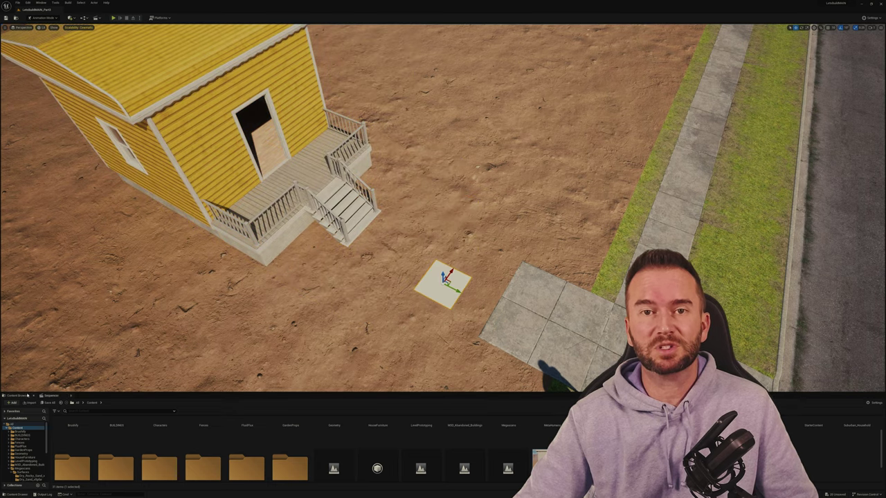
left_click_drag(448, 283, 430, 252)
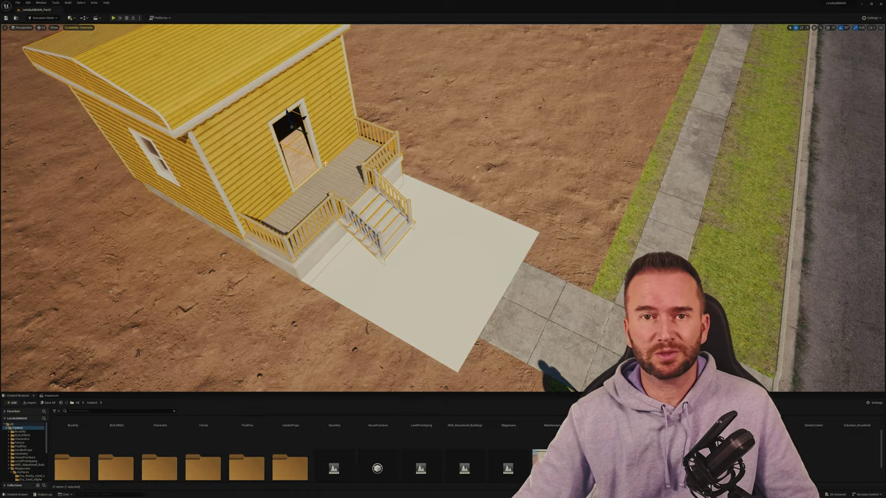
right_click_drag(431, 252, 500, 271)
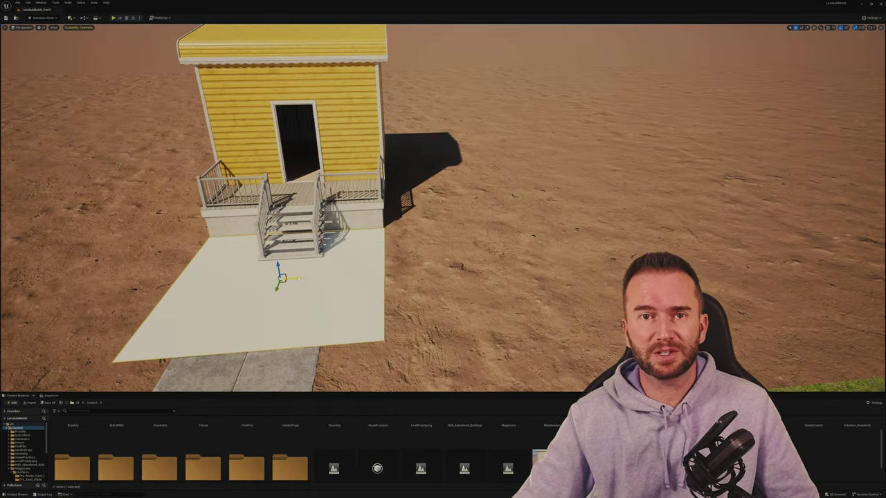
left_click(500, 270)
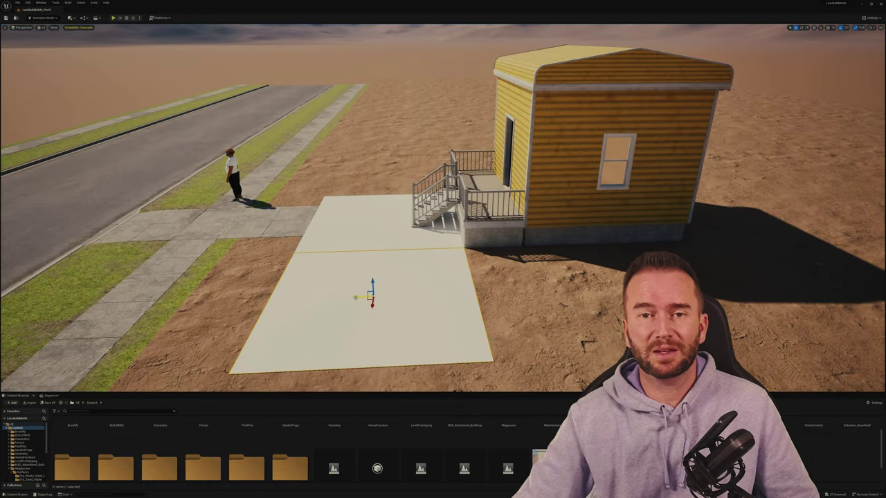
left_click_drag(366, 297, 664, 298)
key("f")
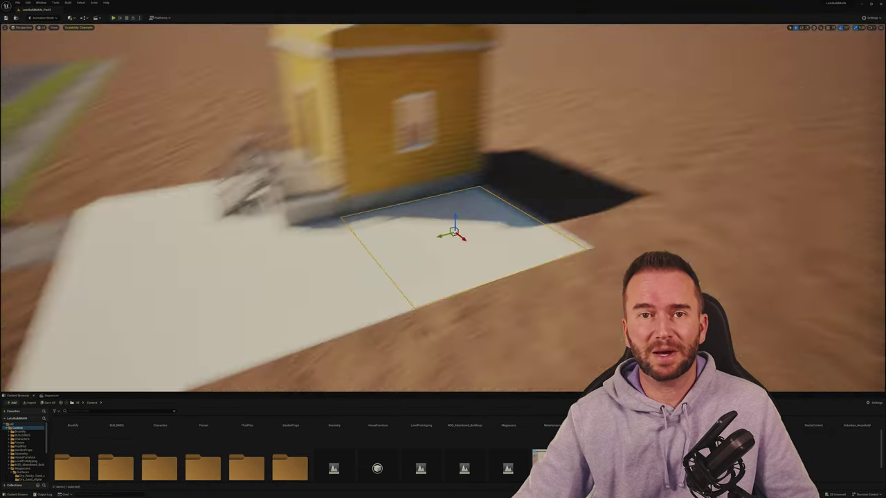
- Apply the ML_Lawn_Grass material to the ground slabs
left_click_drag(113, 443, 546, 170)
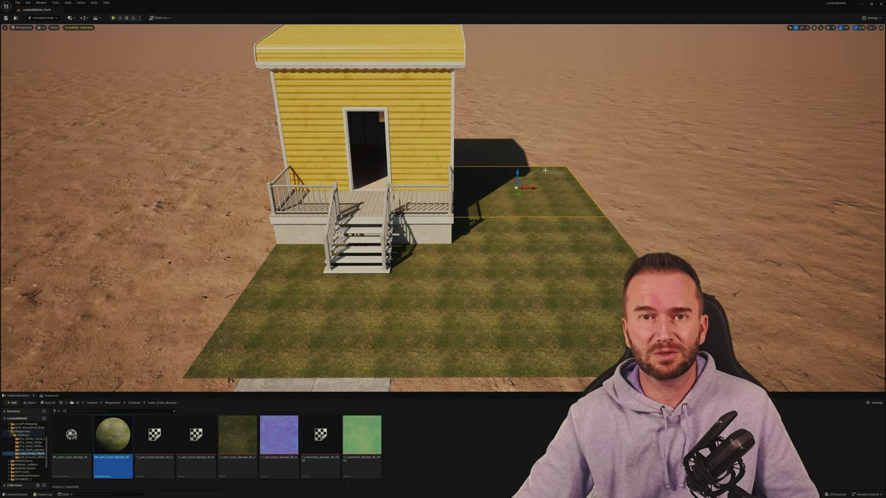
left_click(230, 380)
key("f")
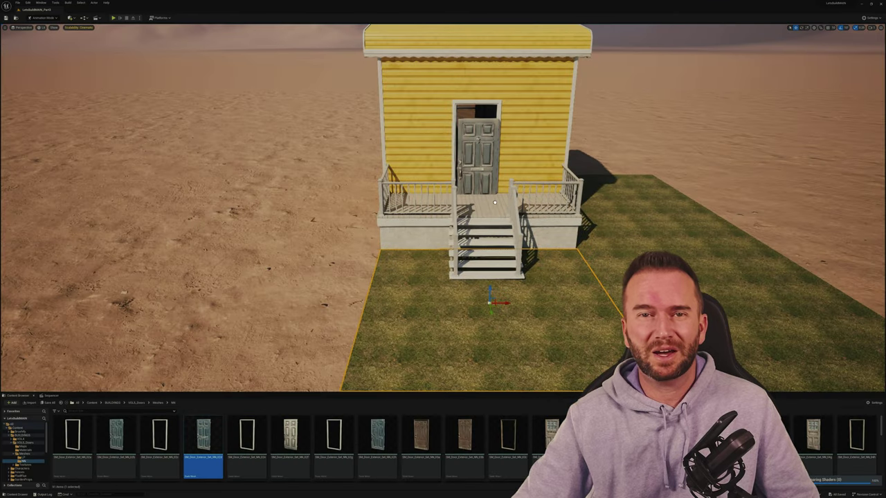
- Fit the front door snugly into its frame and hang the striped awning above the entrance
left_click(495, 201)
key("f")
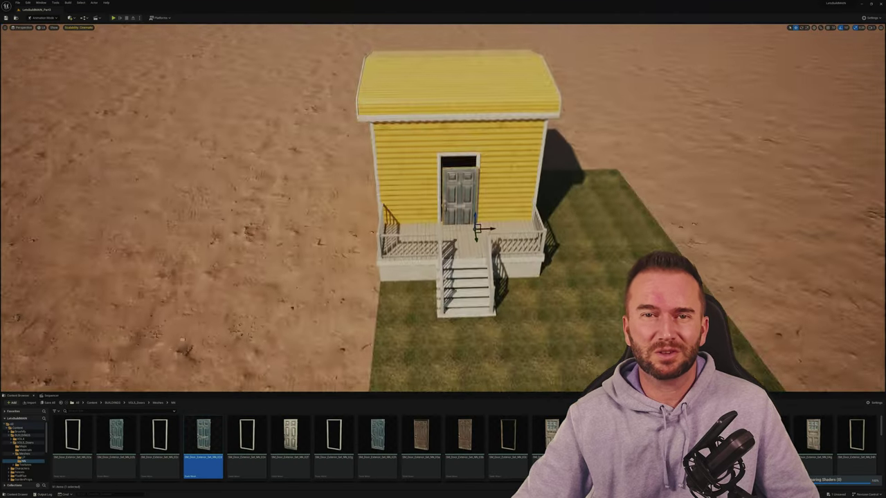
scroll(443, 208, "down", 3)
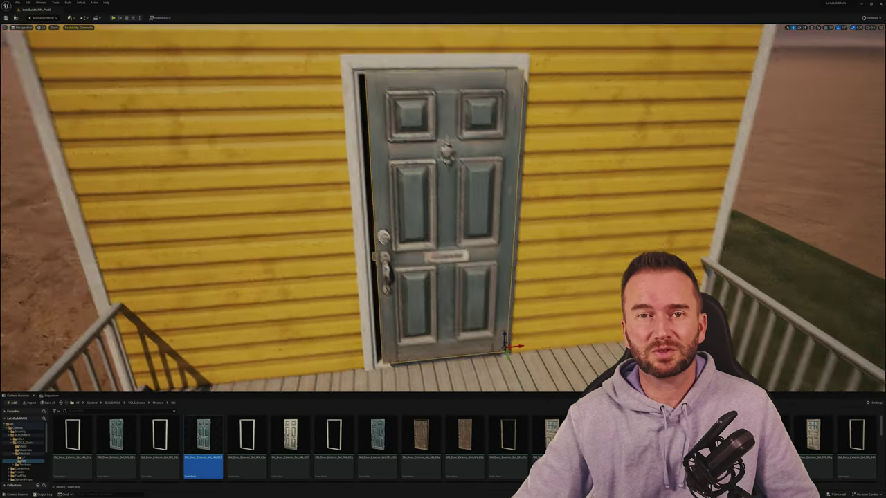
left_click_drag(478, 339, 455, 320)
right_click_drag(454, 320, 405, 252)
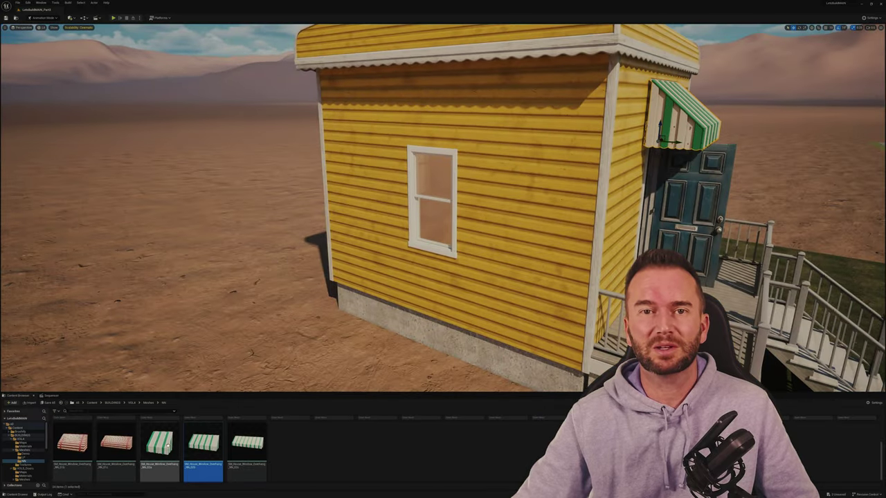
left_click_drag(160, 447, 424, 144)
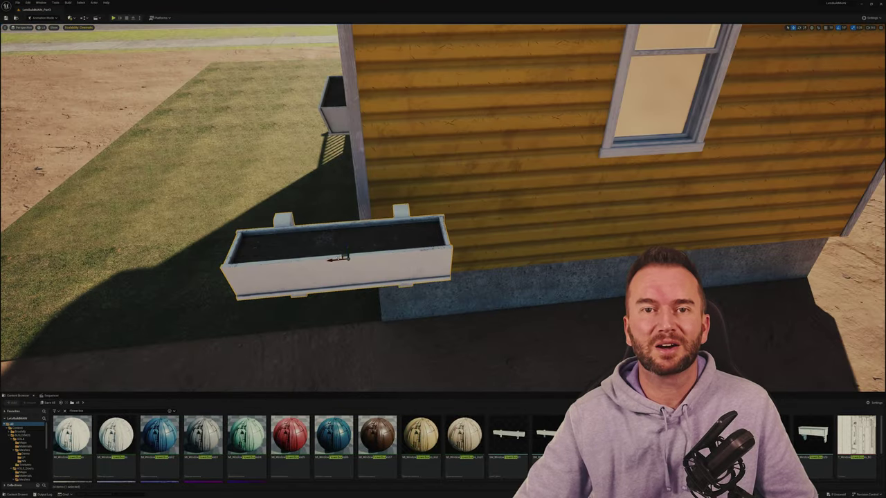
- Slide the white flower box along the wall to sit under the side window
left_click_drag(305, 260, 625, 200)
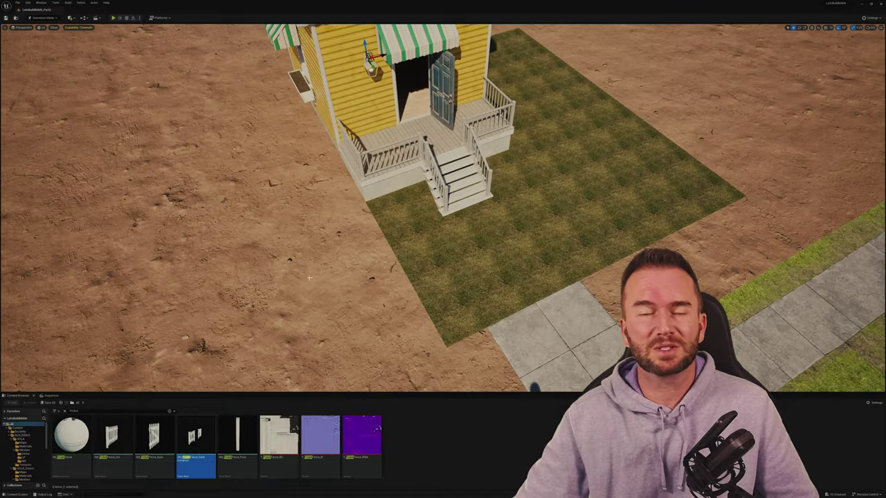
- Place a picket fence section and rotate it along the lawn edge
left_click(131, 435)
left_click(413, 278)
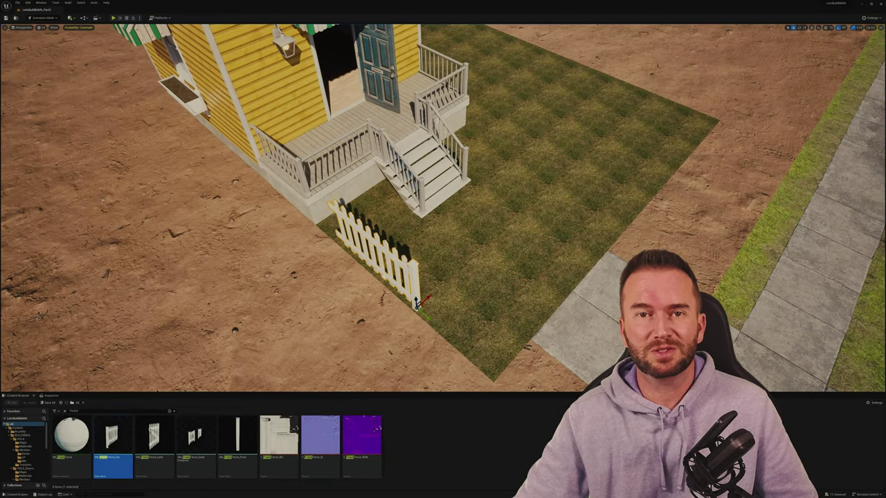
left_click_drag(407, 313, 388, 331)
key("f")
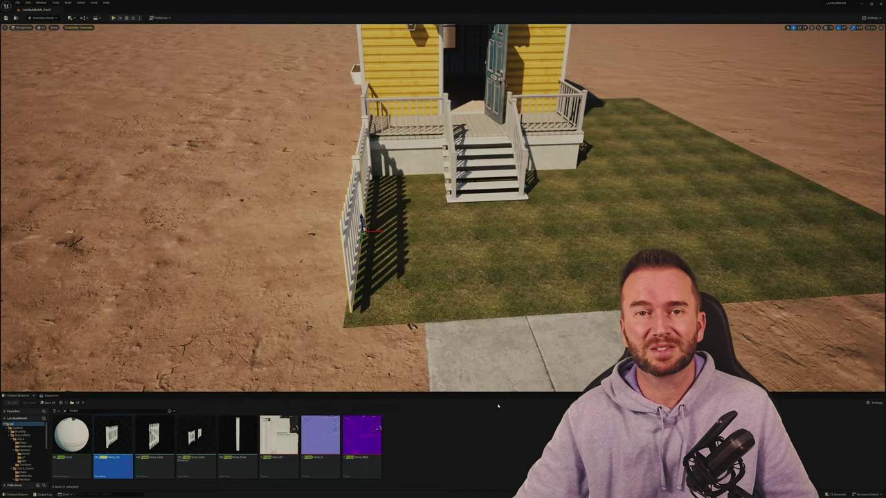
- Add a picket gate, join the right section to it and stand the end section perpendicular
left_click_drag(196, 436, 424, 310)
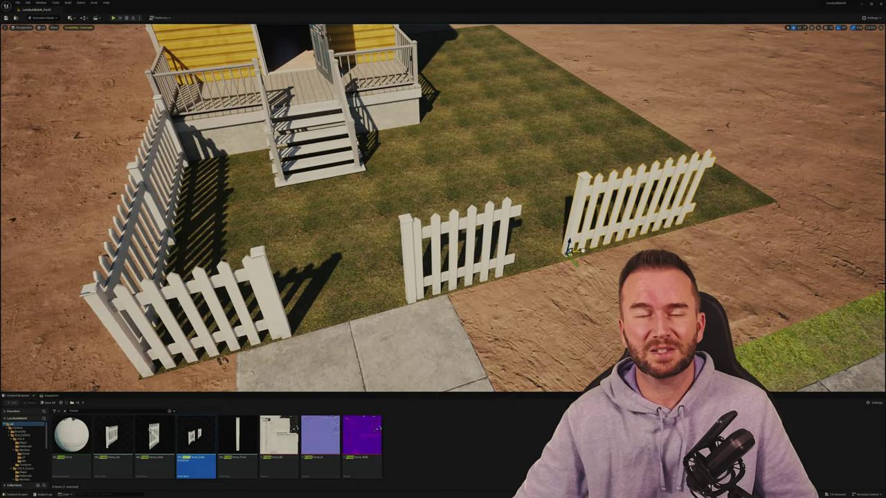
left_click_drag(569, 250, 615, 258)
scroll(443, 207, "up", 3)
scroll(443, 208, "down", 5)
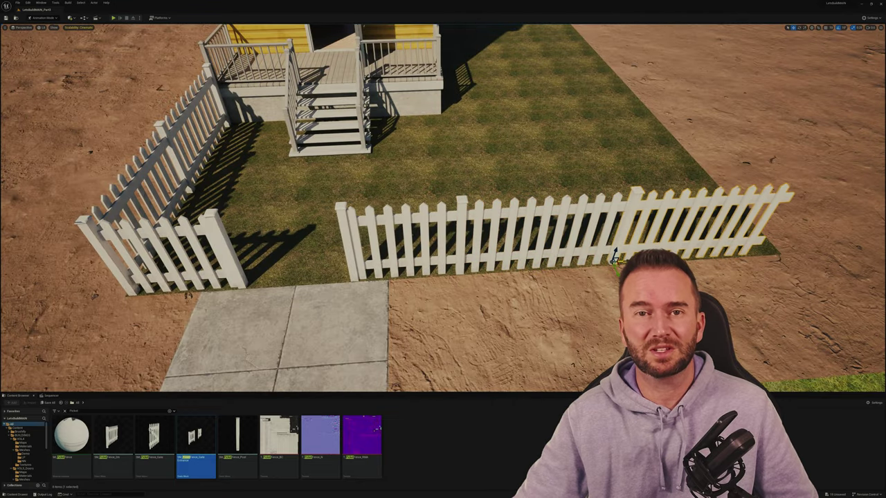
right_click_drag(614, 258, 467, 238)
left_click_drag(270, 290, 306, 224)
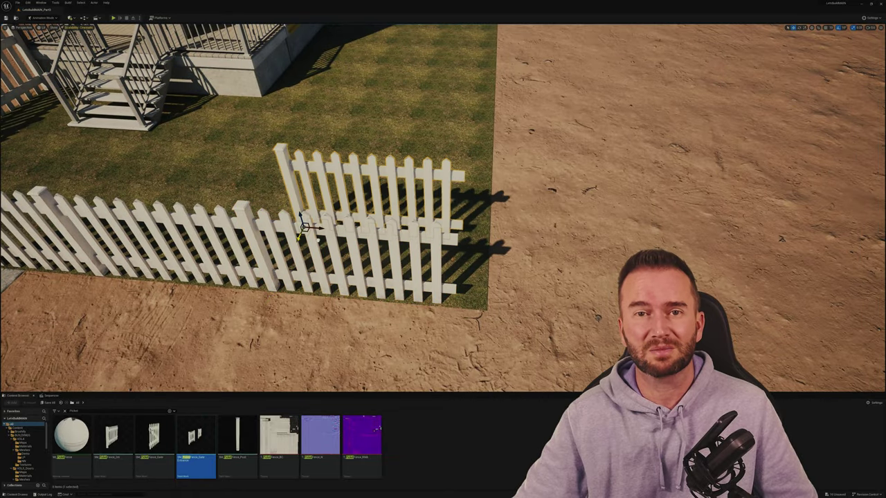
right_click_drag(306, 224, 492, 256)
left_click_drag(347, 236, 315, 200)
key("ctrl+z")
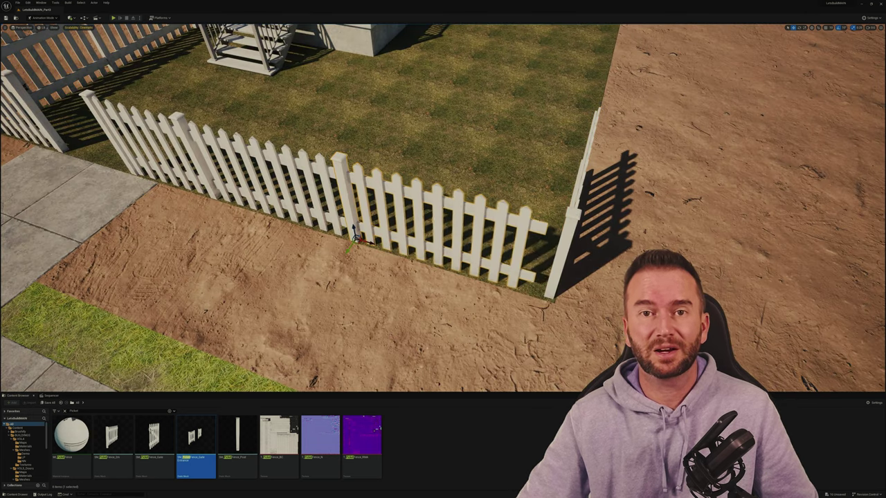
- Slide and stretch the front fence sections further to the right along the lawn
left_click_drag(371, 244, 228, 199, "alt")
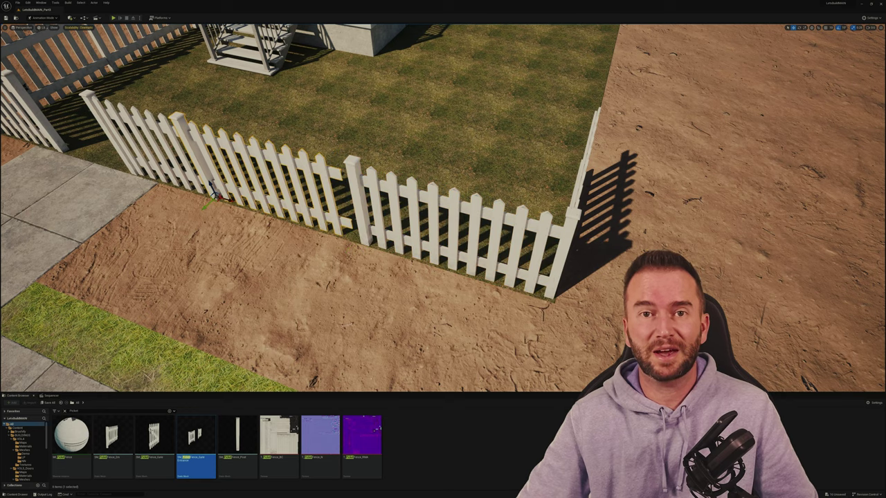
mouse_move(443, 207)
right_mouse_down()
mouse_move(471, 222)
mouse_move(429, 208)
right_mouse_up()
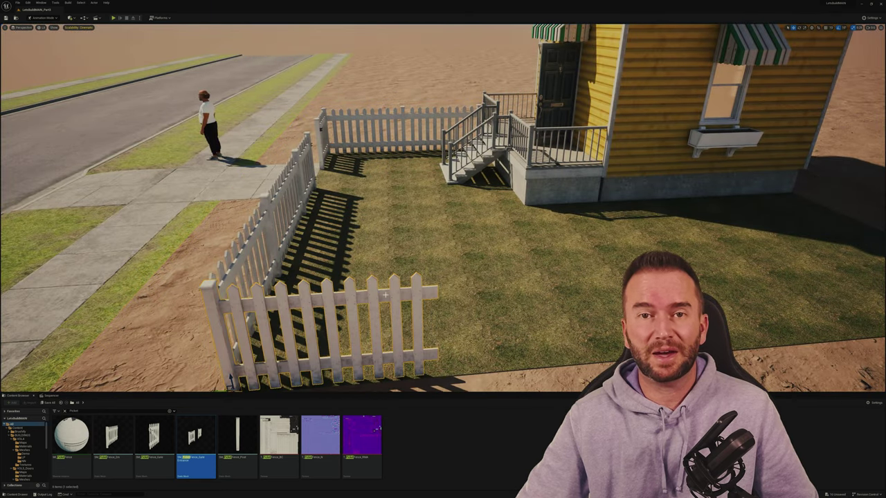
left_click_drag(438, 298, 830, 270)
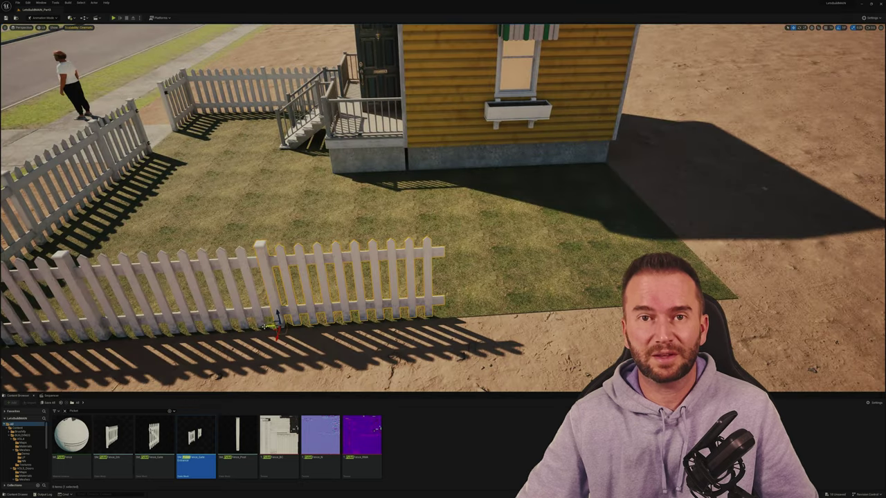
left_click_drag(445, 277, 771, 270)
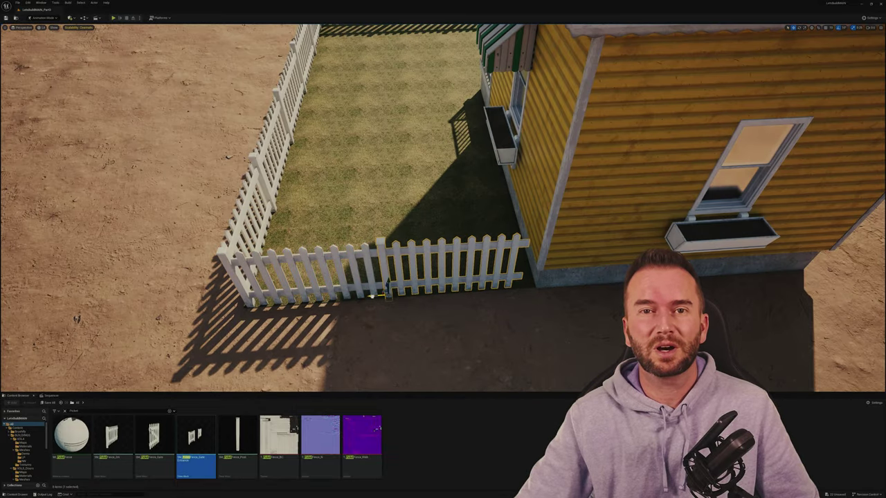
- Plant a tree by the fence corner
left_click(238, 446)
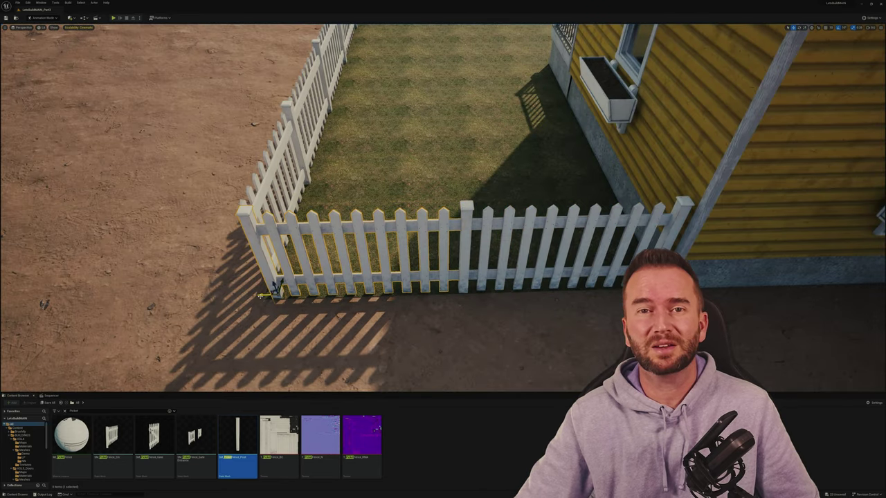
key("ctrl+z")
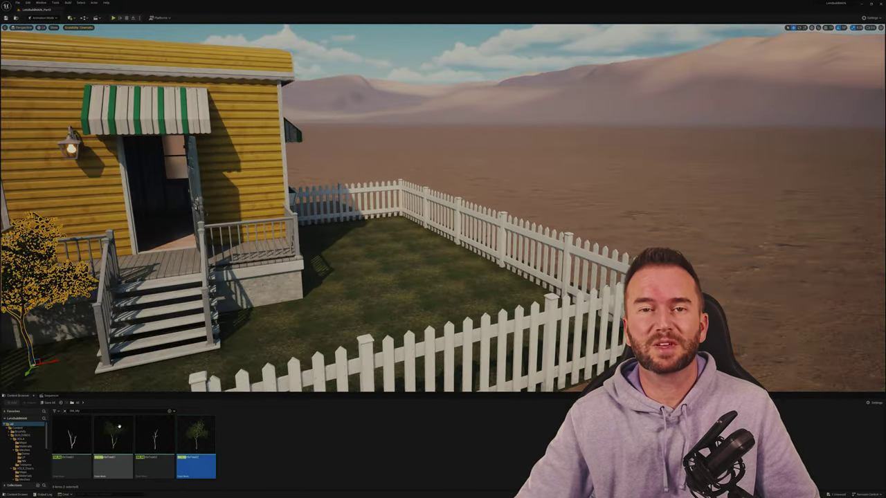
left_click_drag(112, 446, 340, 192)
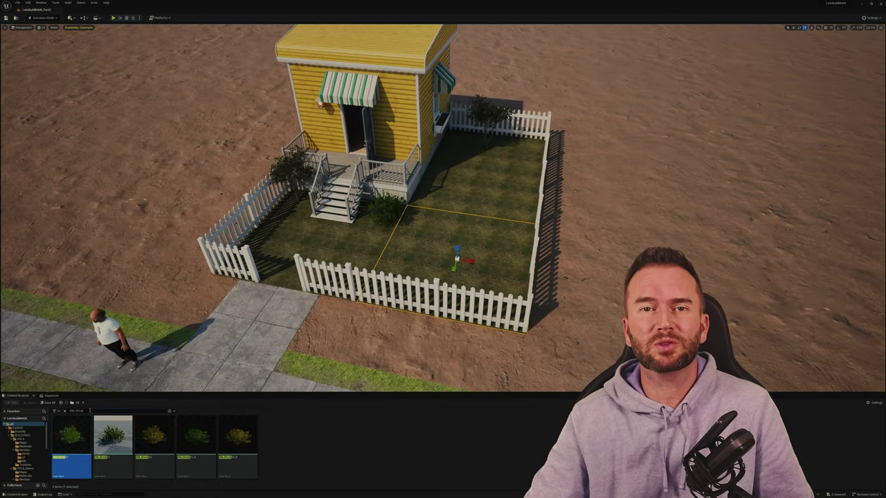
key("ctrl+b")
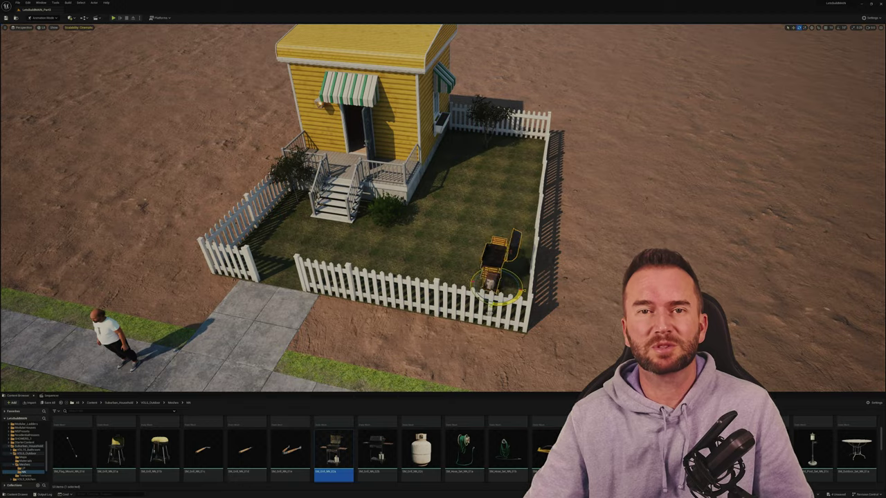
- Shift the picnic table right on the lawn and place two garden gnomes near the fence
key("f")
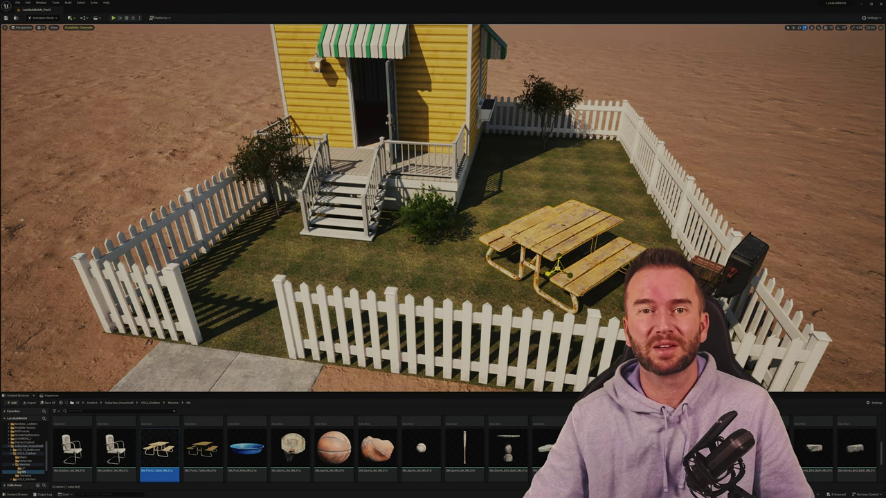
left_click_drag(554, 270, 578, 273)
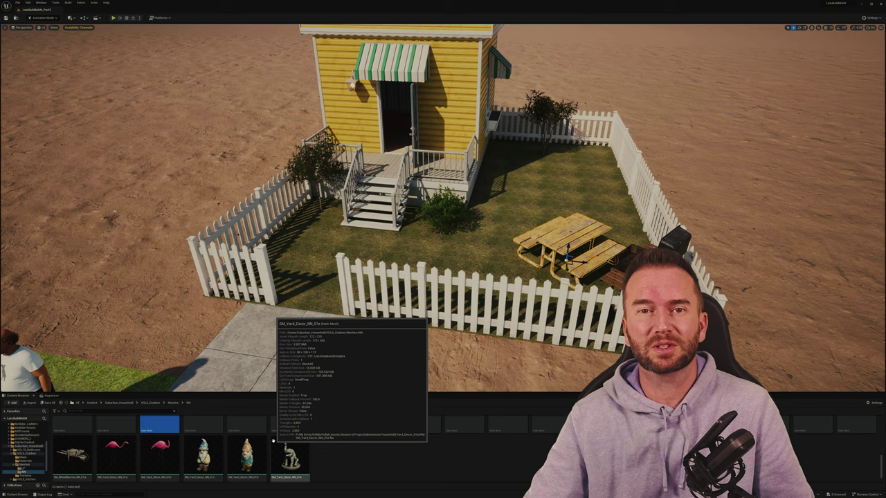
left_click_drag(247, 457, 219, 305)
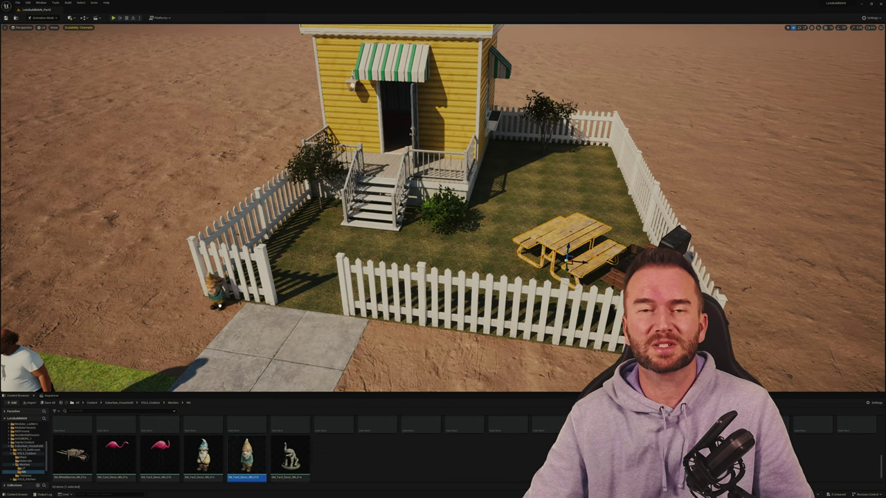
left_click_drag(202, 453, 214, 294)
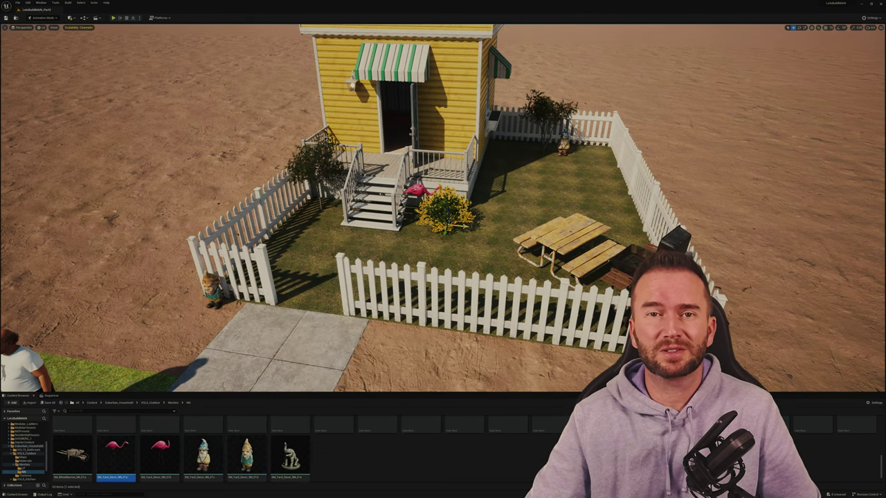
scroll(362, 450, "up", 8)
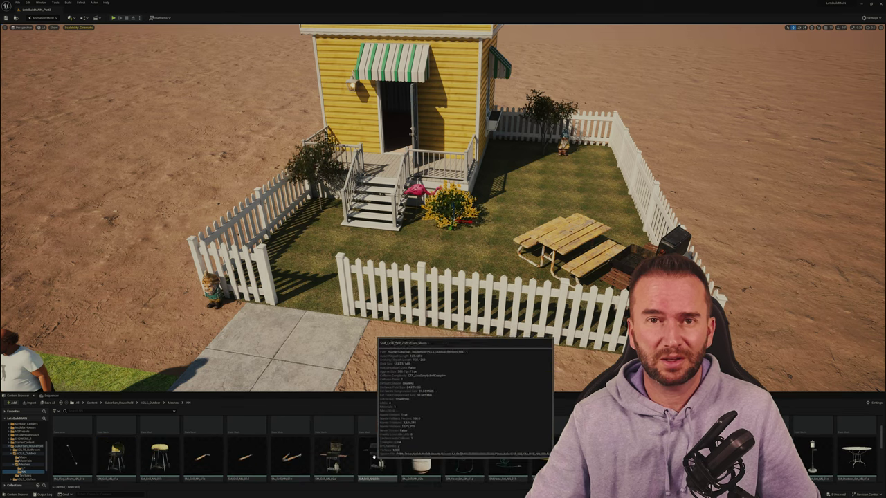
- Place an Adirondack chair, a mailbox, a doghouse and a rock around the yard
left_click_drag(421, 436, 308, 234)
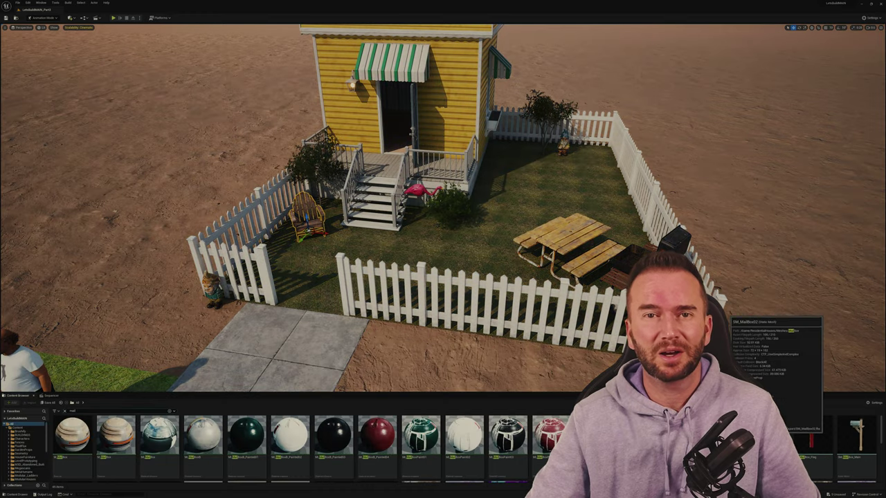
left_click_drag(814, 437, 229, 308)
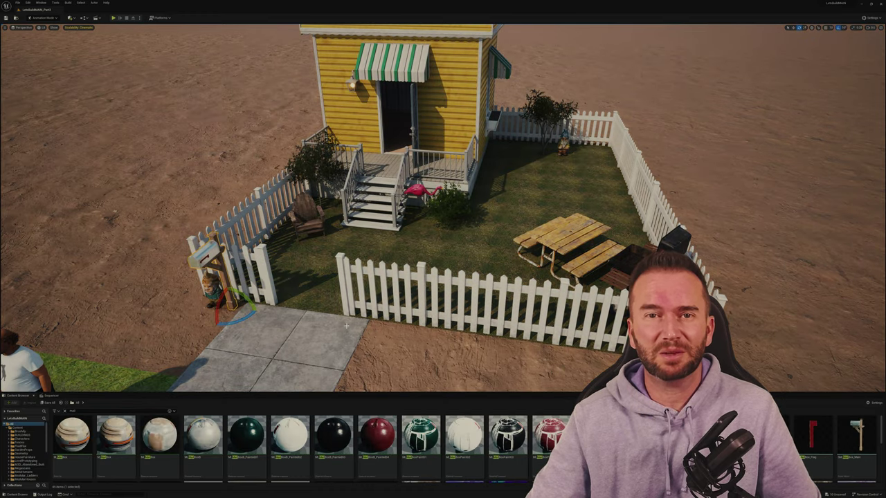
key("f")
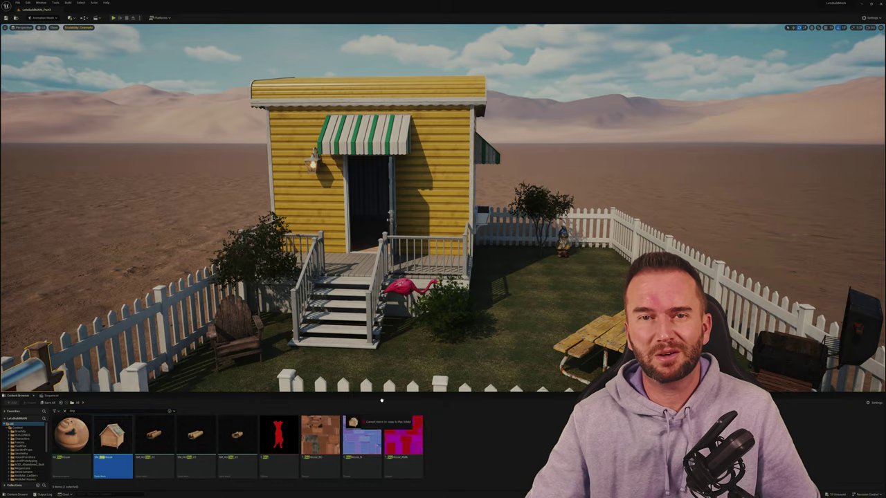
left_click_drag(113, 435, 594, 249)
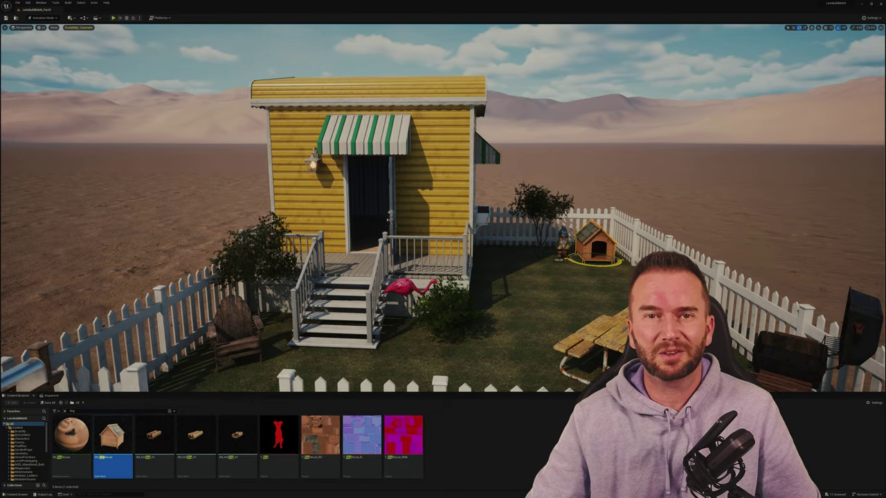
key("f")
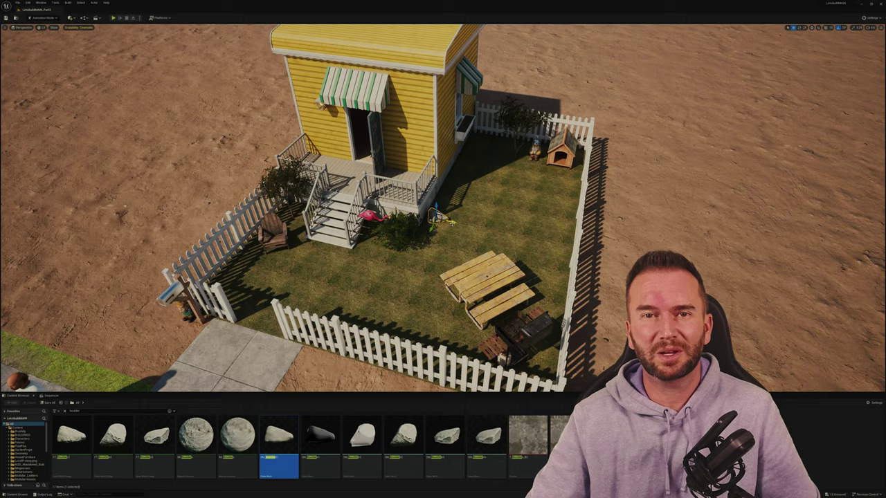
left_click_drag(447, 435, 493, 249)
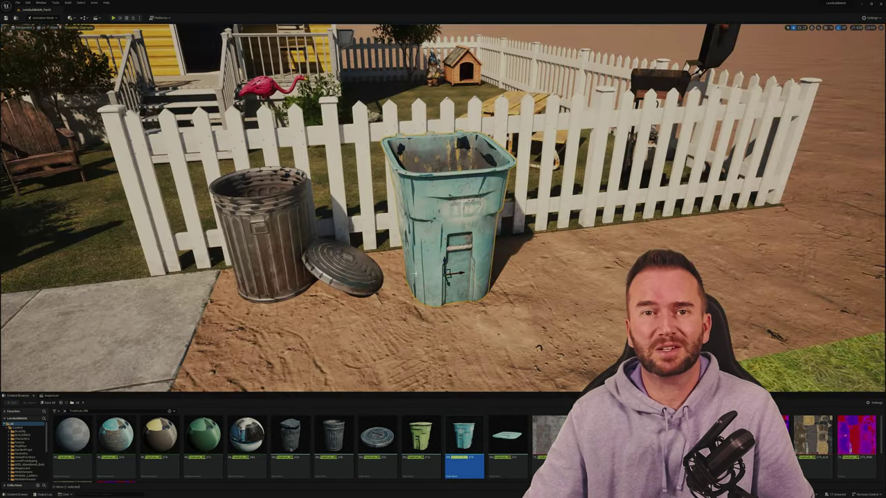
- Tint the trash can's material blue using its Albedo Color Tint
double_click(464, 434)
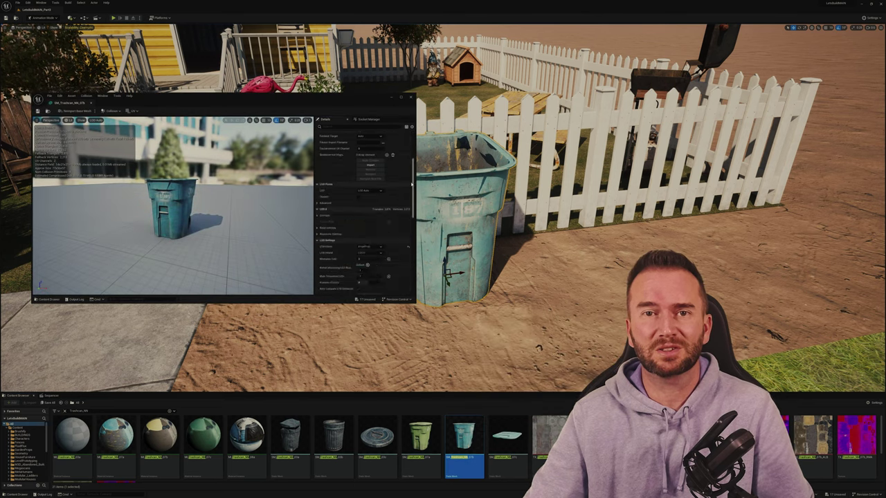
left_click(361, 206)
left_click(381, 235)
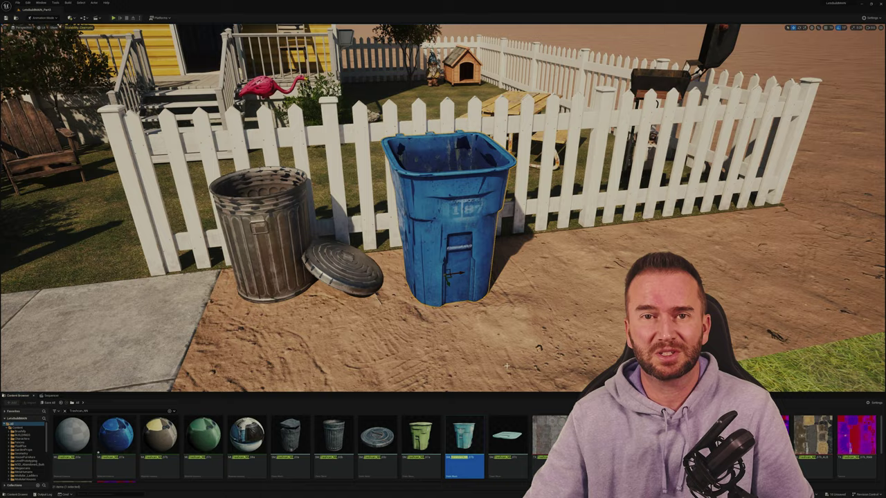
left_click(508, 435)
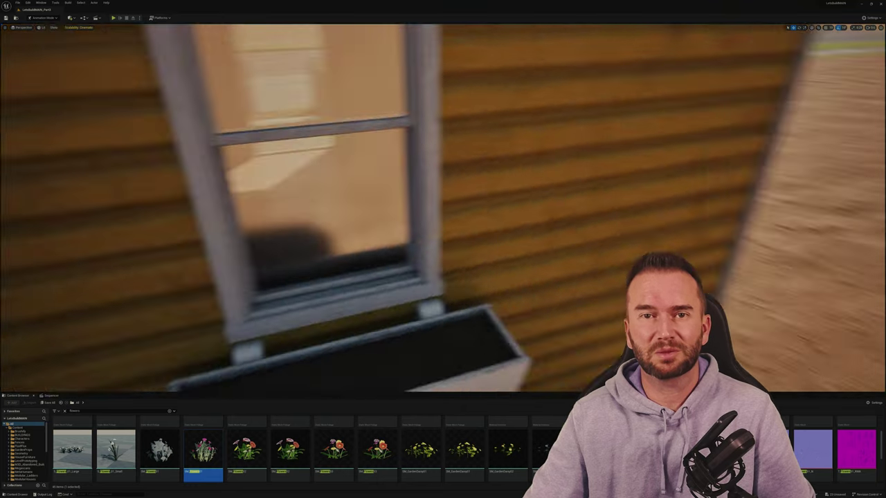
- Fill the white window box with flowers
left_click_drag(247, 450, 374, 294)
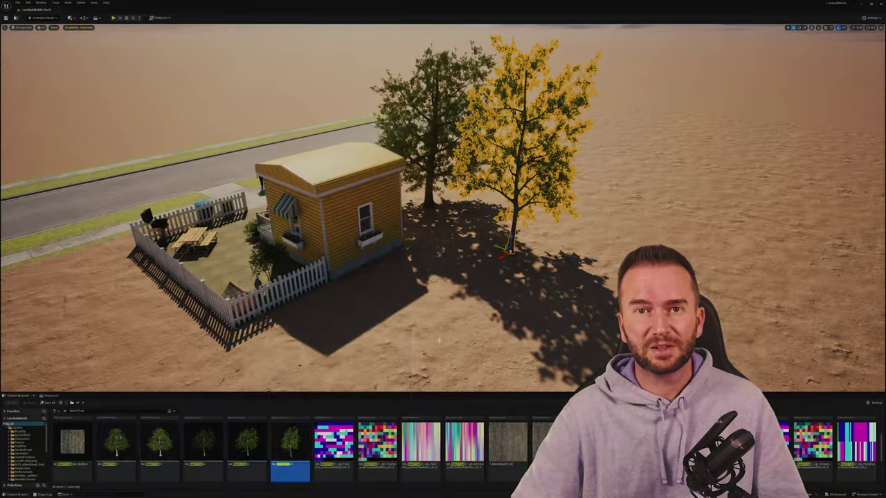
- Place a large yellow-leafed tree beside the fenced yard
left_click_drag(246, 443, 411, 338)
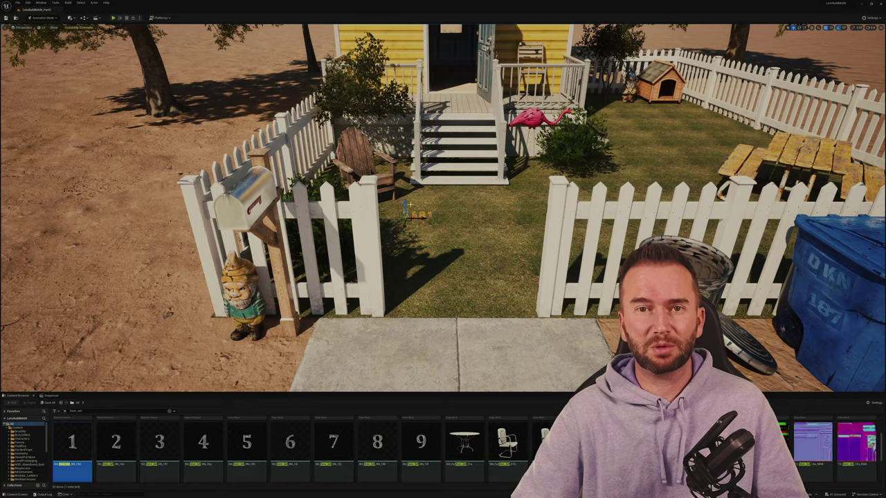
- Check the house number digits, then place a wall lamp on the side wall
key("f")
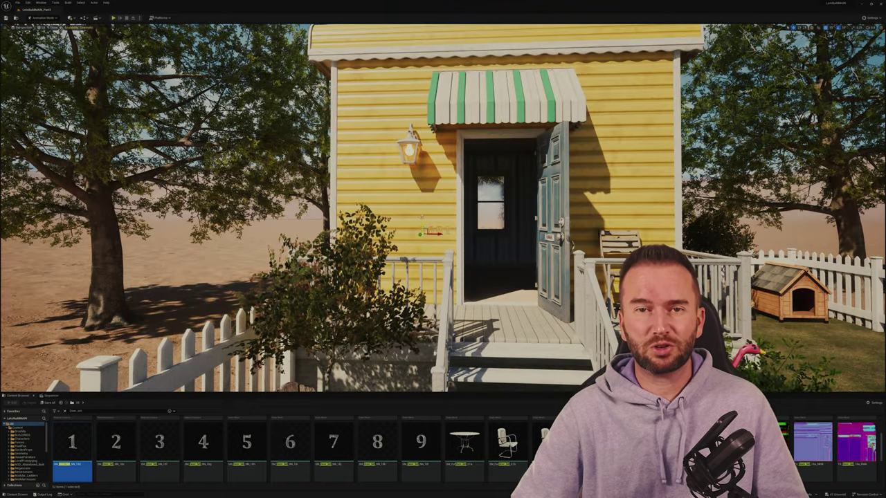
key("f")
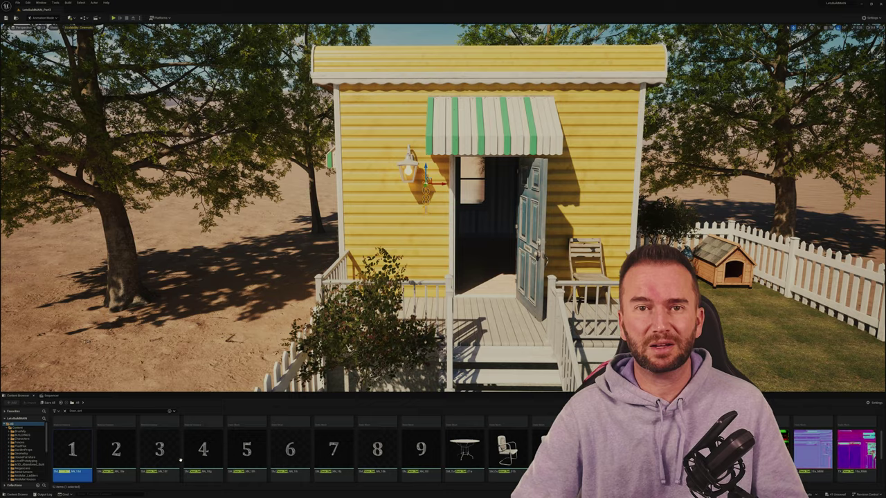
double_click(159, 447)
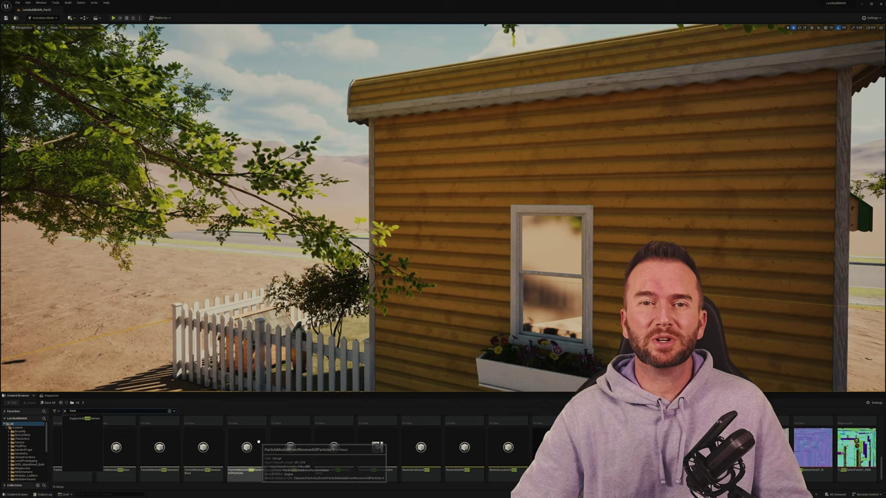
left_click_drag(508, 449, 454, 210)
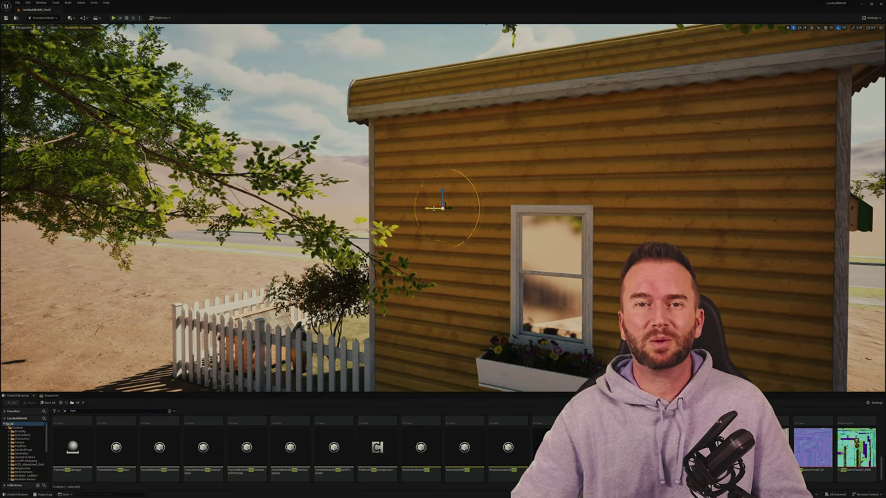
- Position the electric meter beside the round vent on the side wall
right_click_drag(447, 209, 373, 185)
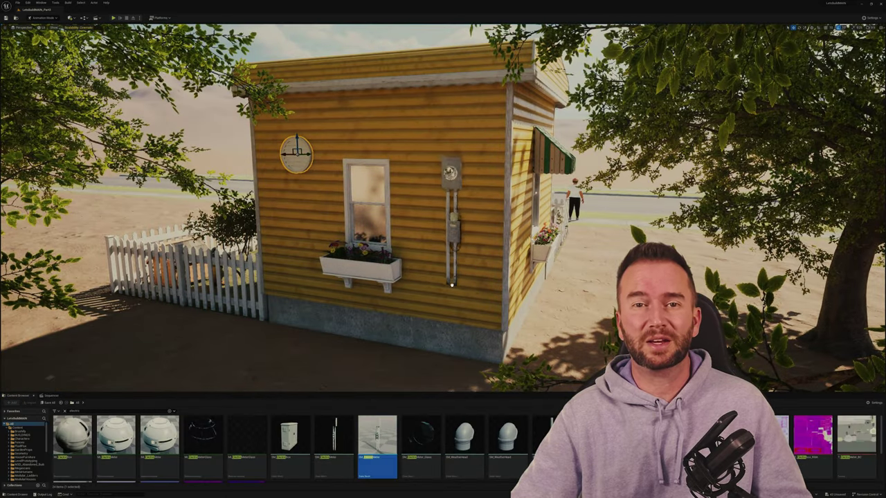
left_click_drag(452, 284, 456, 295)
right_click_drag(451, 301, 489, 280)
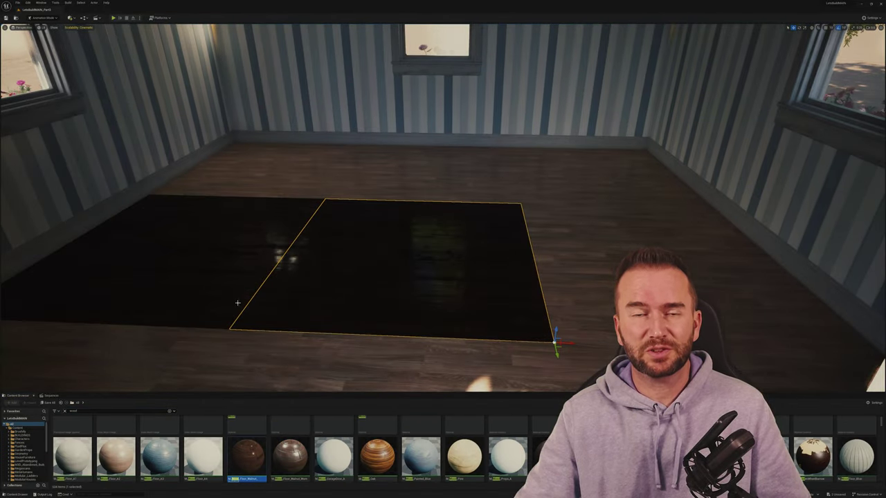
- Apply M_Wood_Floor_Walnut_Polished to the floor and M_Wallpaper_A2 to the walls
left_click_drag(238, 302, 241, 281)
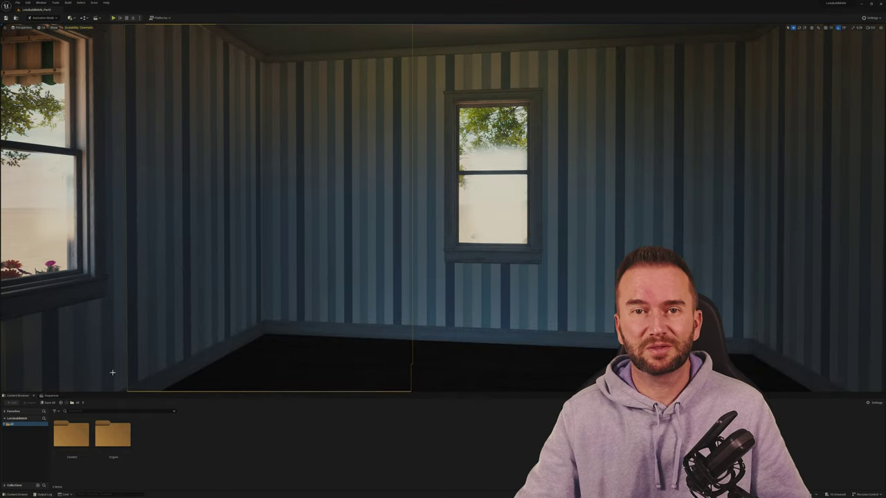
left_click_drag(110, 441, 431, 311)
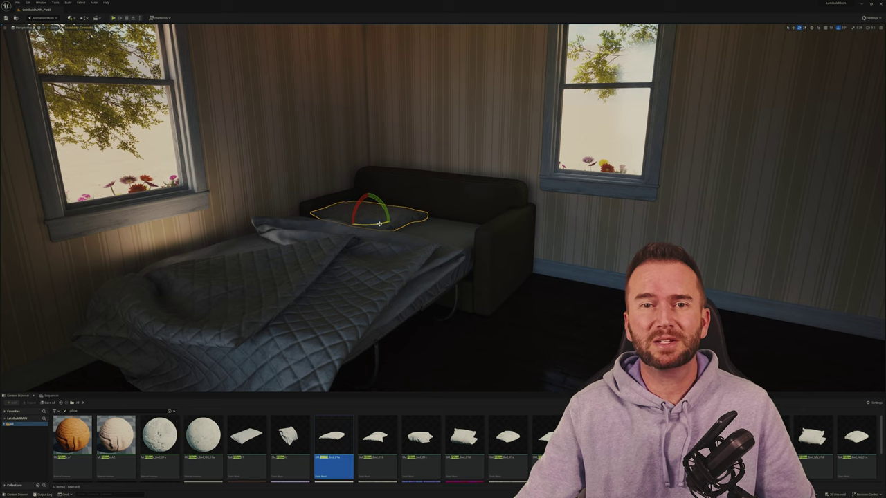
- Add a second, different pillow to the sofa bed and select the nightstand
left_click(508, 436)
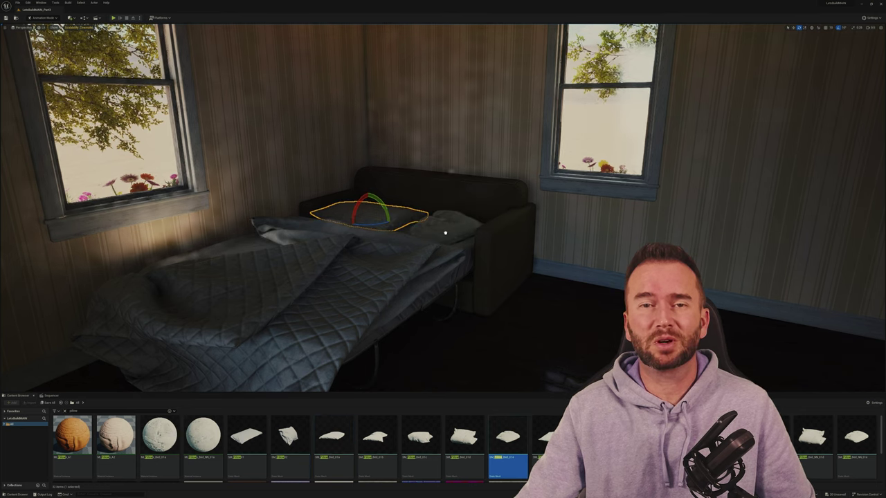
left_click_drag(508, 436, 446, 242)
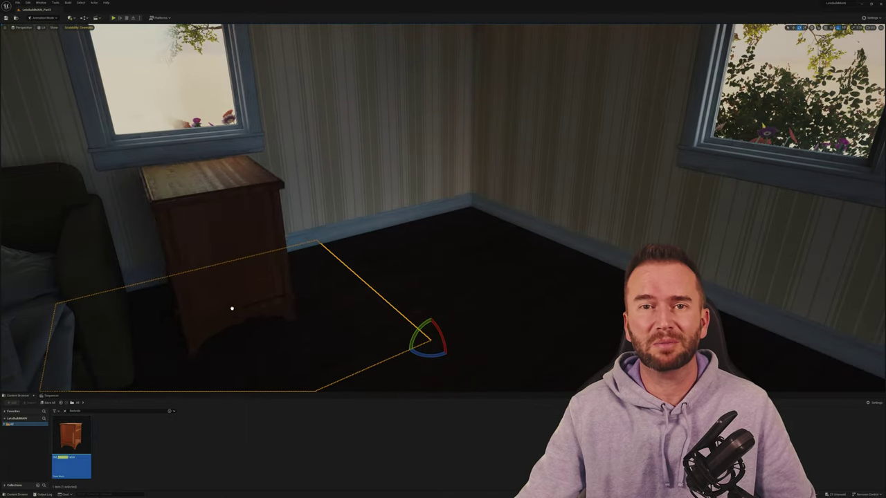
left_click(231, 308)
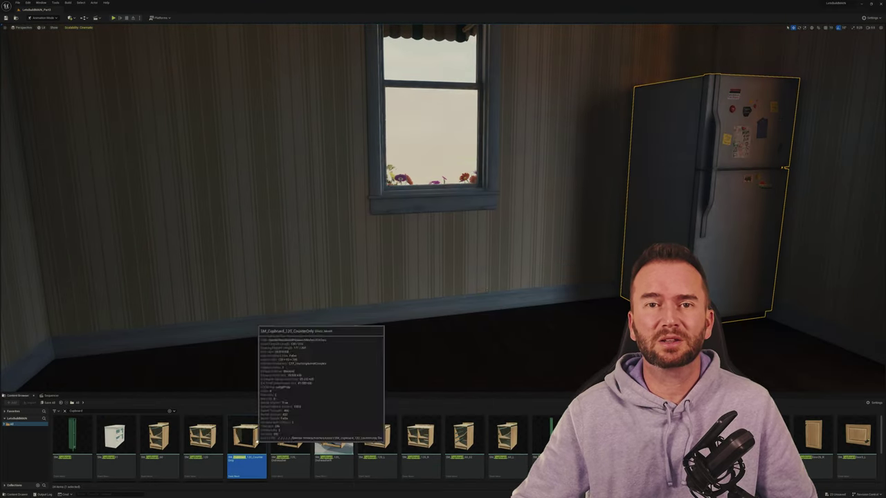
- Place a counter cupboard in the kitchen and push it back against the wall
left_click_drag(334, 434, 494, 356)
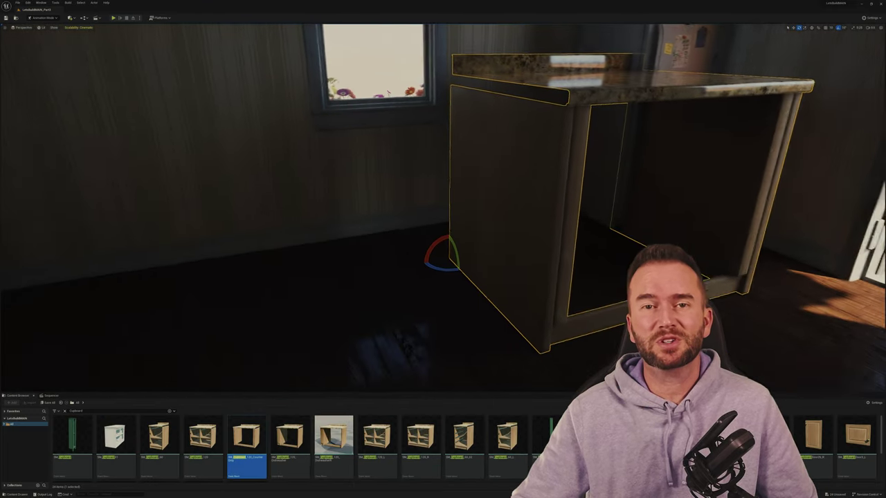
right_click_drag(237, 284, 237, 284)
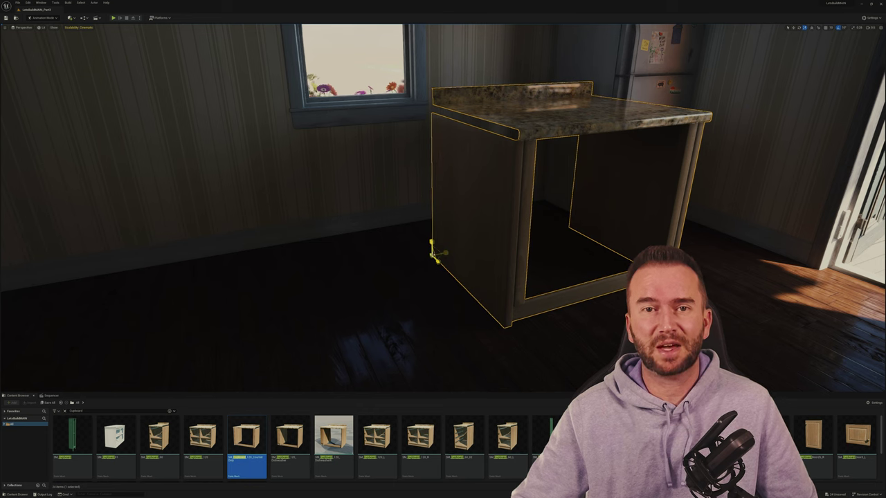
right_click_drag(321, 246, 321, 246)
left_click_drag(319, 245, 281, 227)
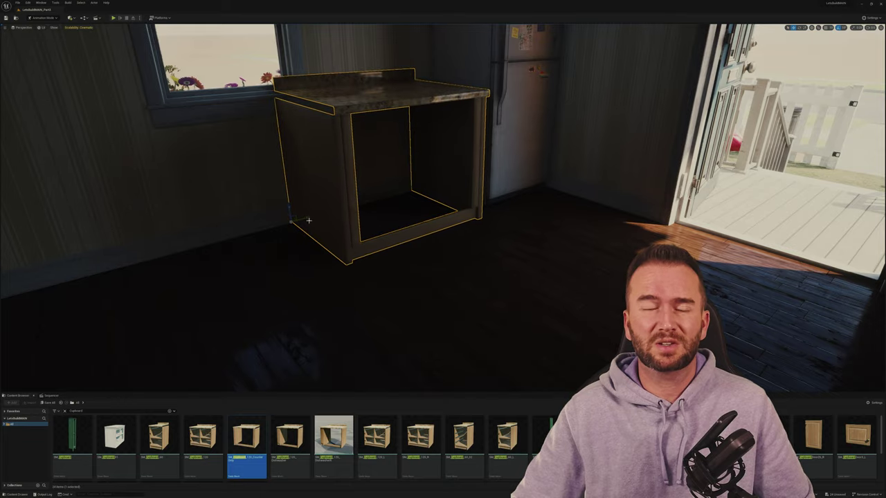
right_click_drag(309, 221, 309, 220)
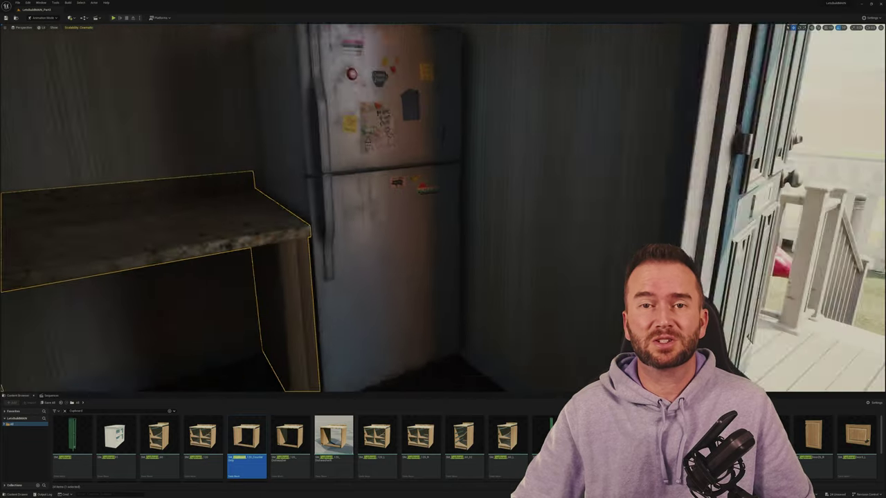
key("f")
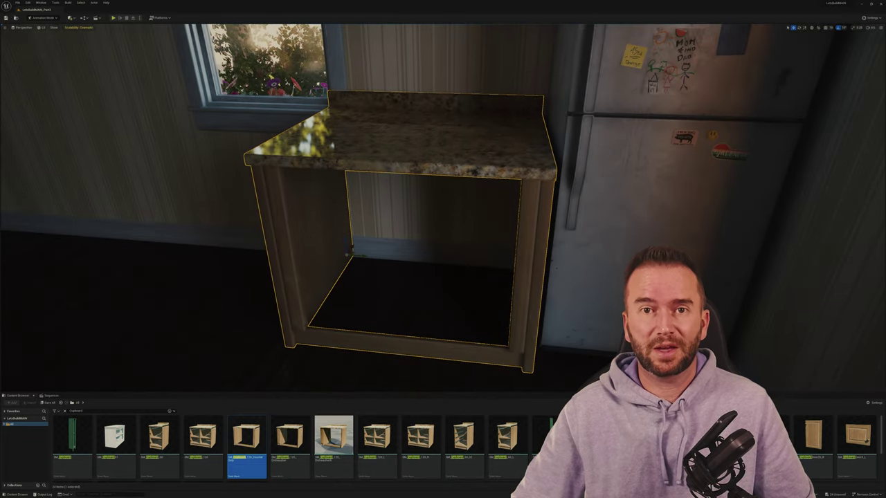
left_click_drag(103, 228, 316, 259, "alt")
scroll(208, 358, "up", 5)
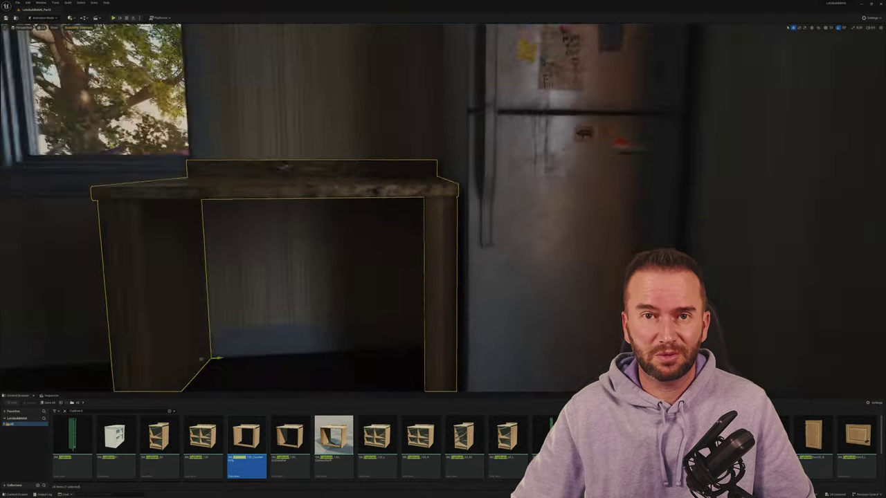
scroll(208, 358, "down", 5)
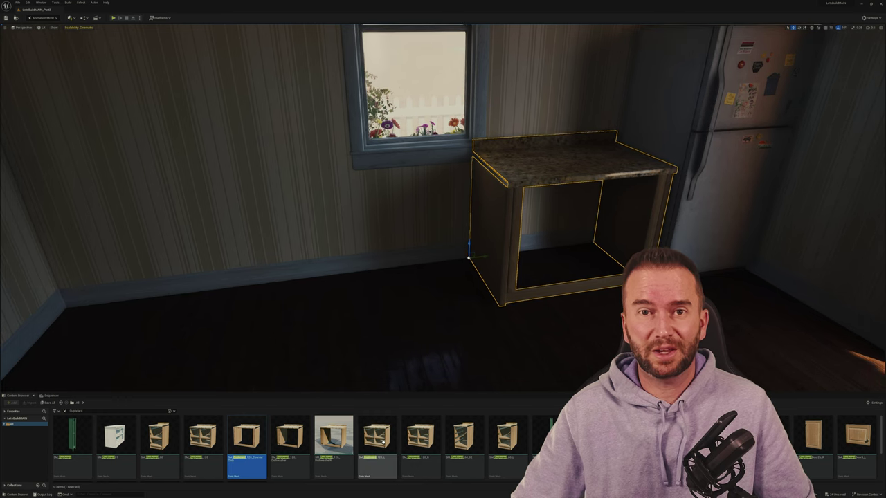
- Add a sink base cabinet under the window, lined up beside the cupboard
left_click_drag(247, 444, 361, 282)
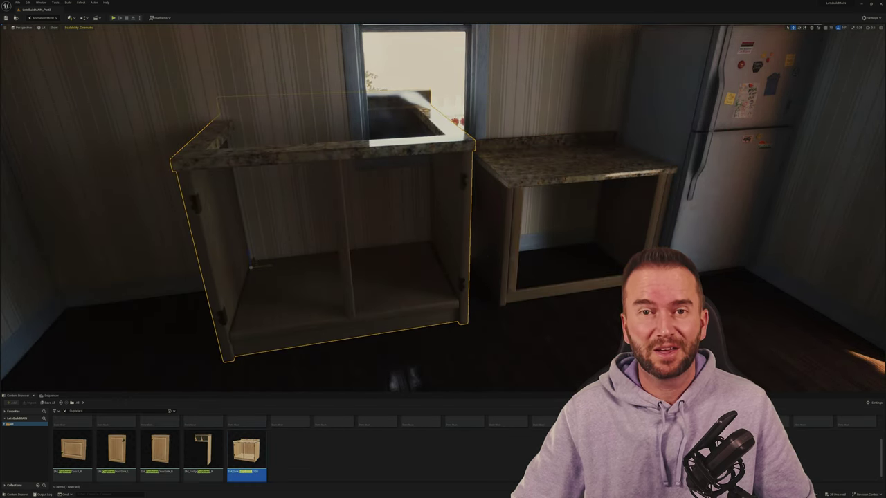
left_click_drag(250, 267, 156, 294)
left_click_drag(253, 259, 339, 288)
scroll(340, 288, "up", 5)
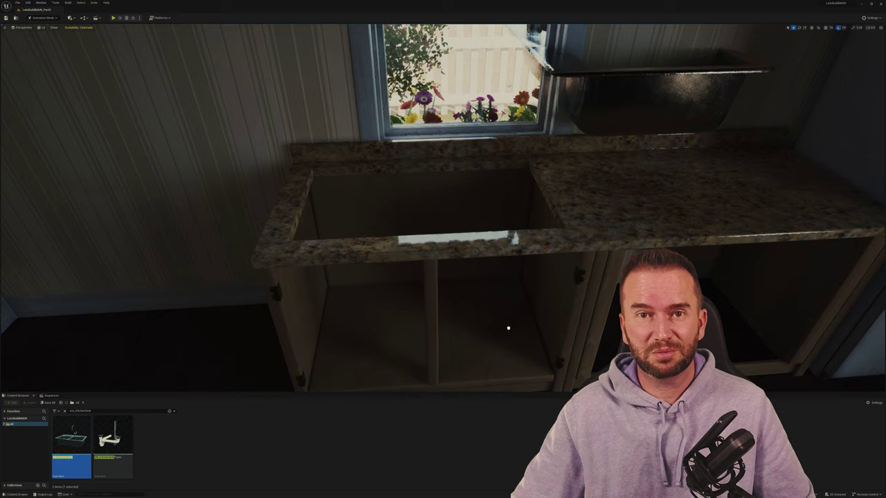
- Drop the black double sink in and seat it in the countertop cutout above the cabinet
left_click_drag(508, 328, 505, 346)
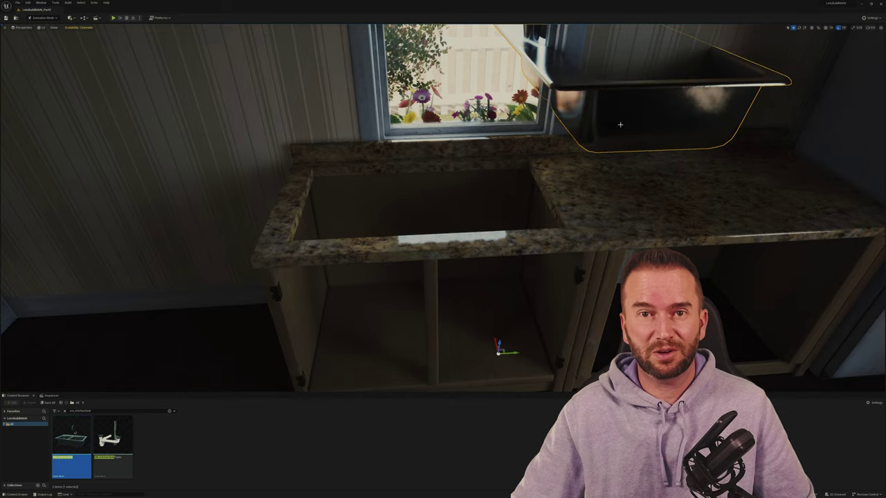
right_click_drag(506, 346, 370, 341)
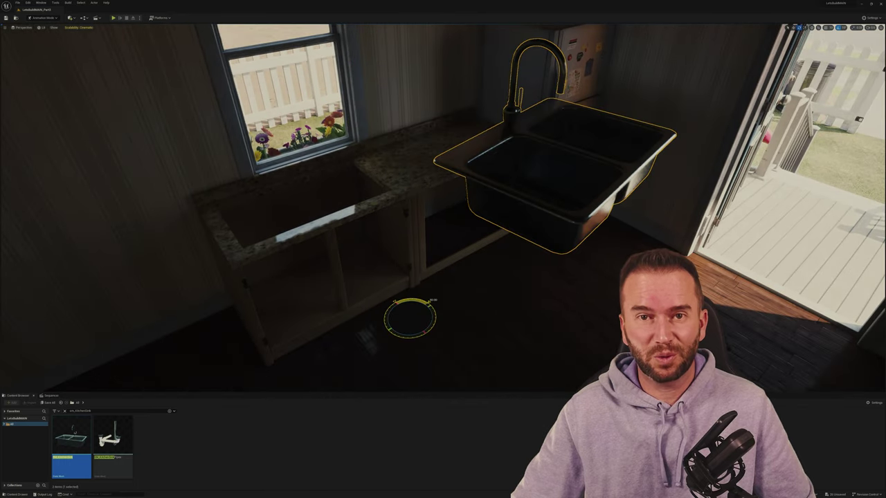
right_click_drag(215, 258, 214, 258)
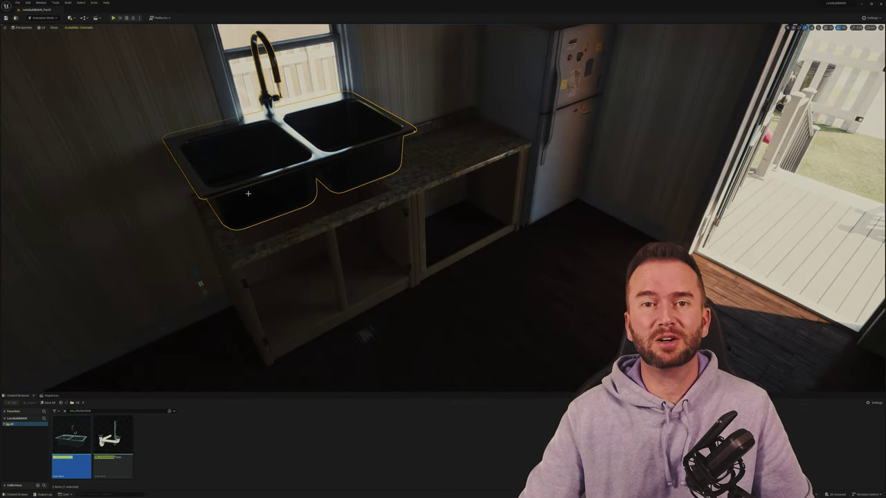
left_click_drag(248, 193, 297, 232)
left_click_drag(240, 269, 222, 280)
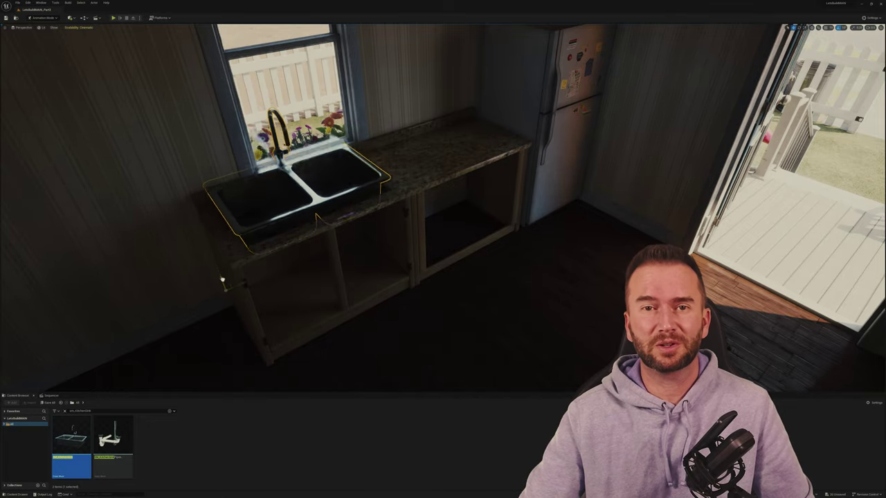
key("f")
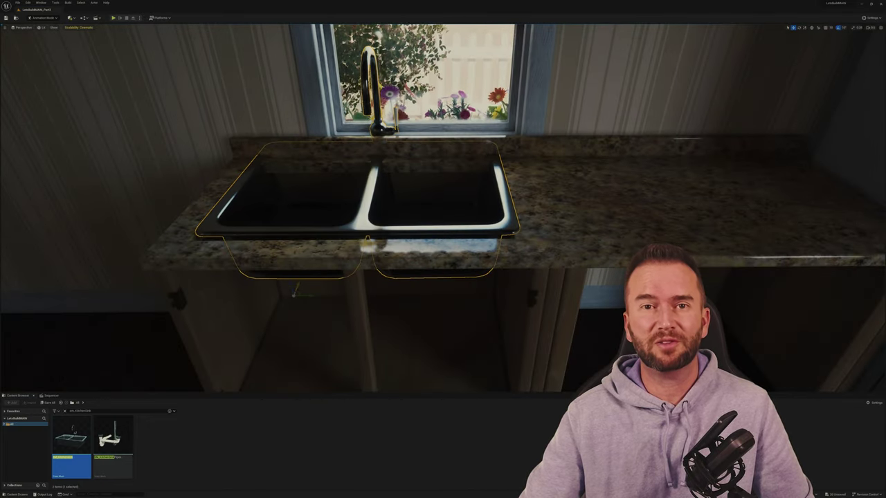
left_click_drag(290, 296, 286, 291)
right_click_drag(287, 291, 198, 318)
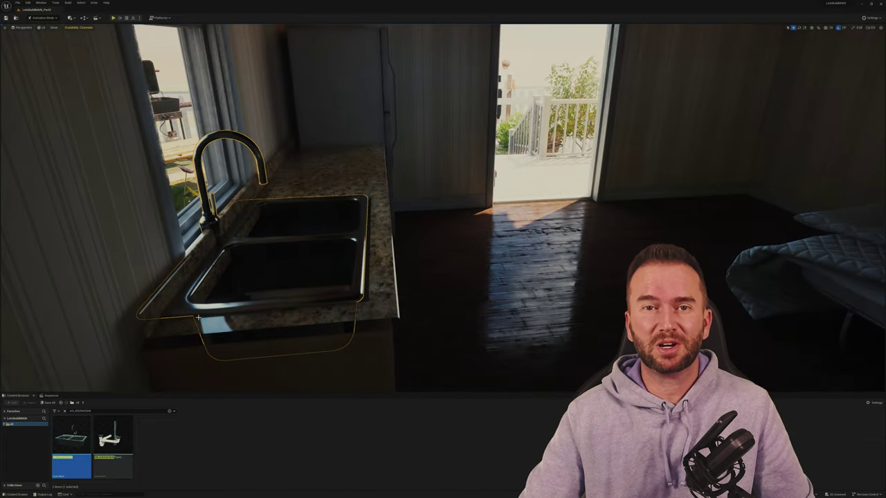
right_click_drag(247, 240, 258, 310)
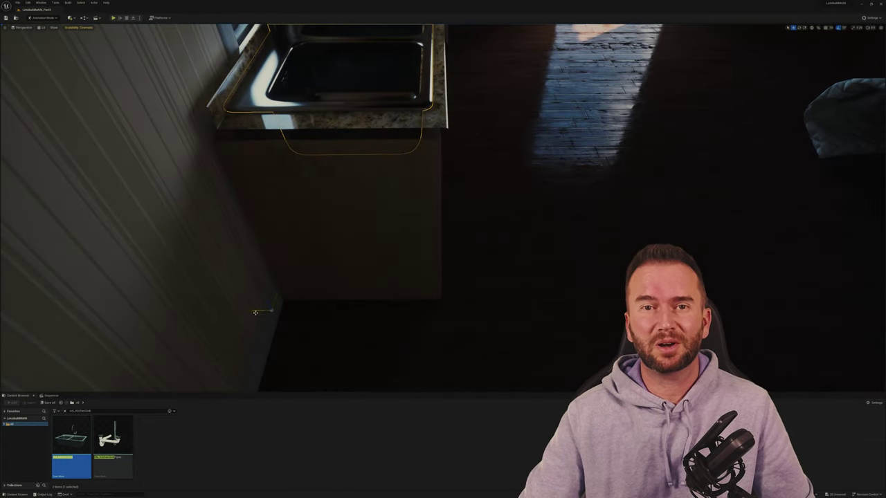
key("f")
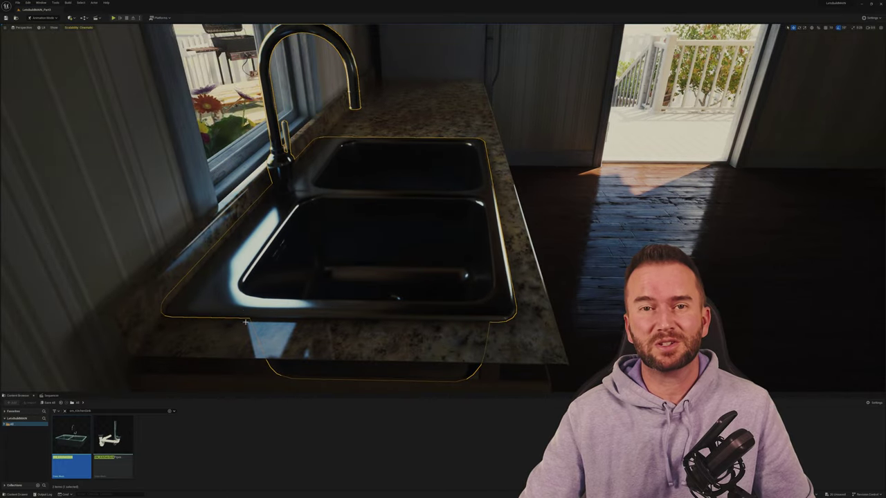
right_click_drag(245, 322, 297, 349)
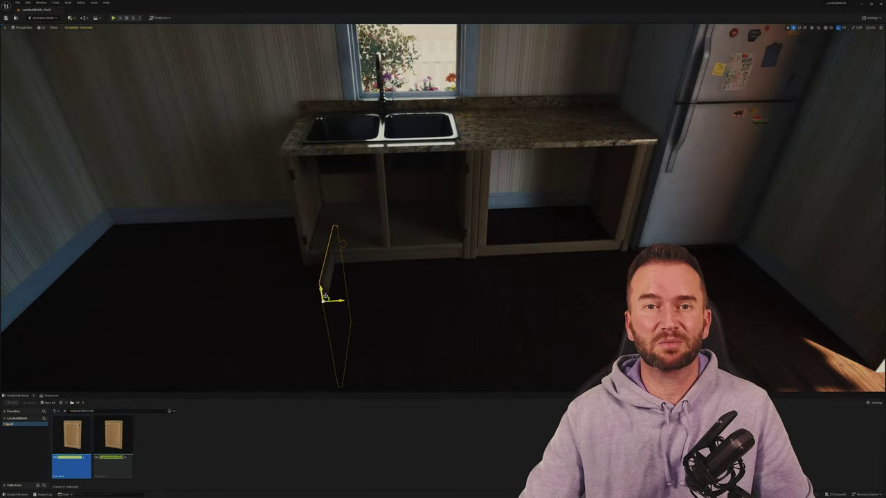
- Rotate the cupboard door 90° to face forward and adjust it on its hinge
key("e")
left_click_drag(325, 297, 283, 181)
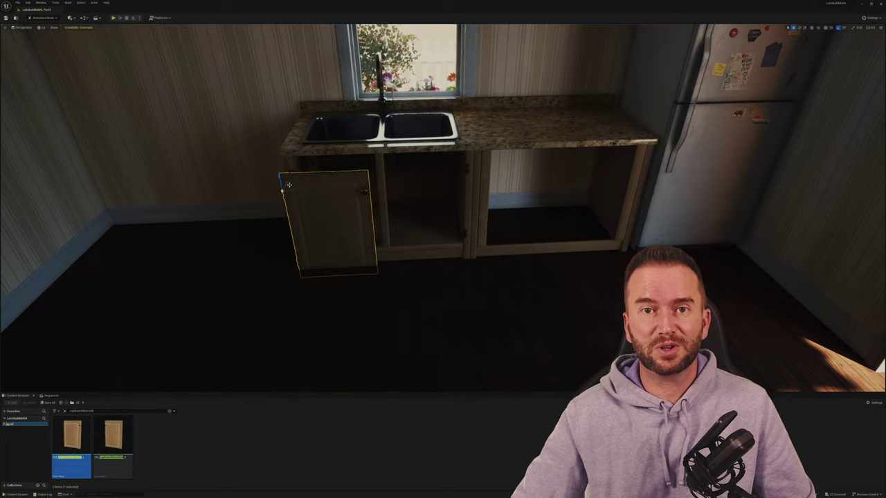
key("f")
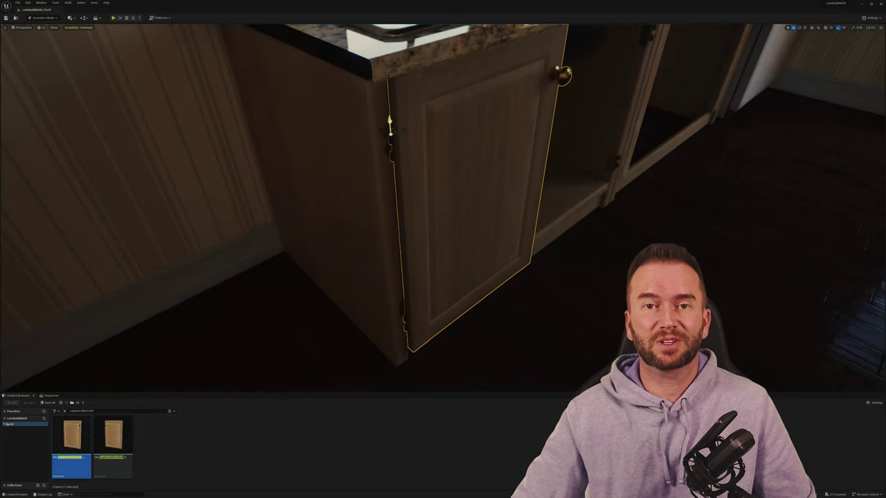
left_click_drag(389, 124, 378, 133)
- Inspect the sink cabinet from several angles to confirm the doors sit closed
right_click_drag(387, 131, 388, 131)
right_click_drag(366, 165, 366, 164)
right_click_drag(405, 116, 600, 282)
right_click_drag(580, 234, 580, 234)
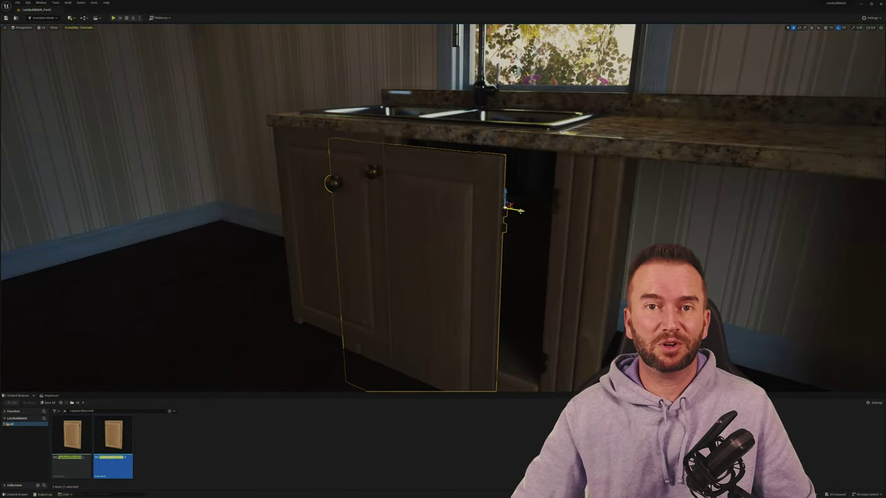
right_click_drag(520, 225, 419, 241)
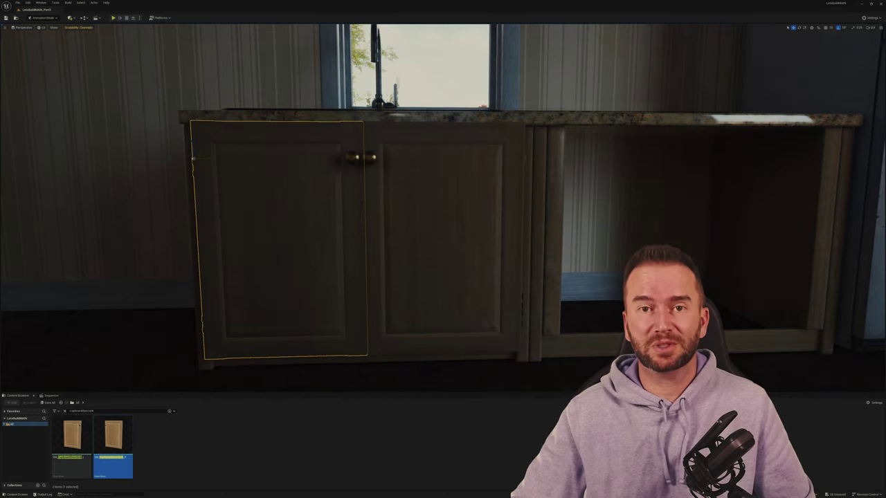
right_click_drag(146, 339, 145, 338)
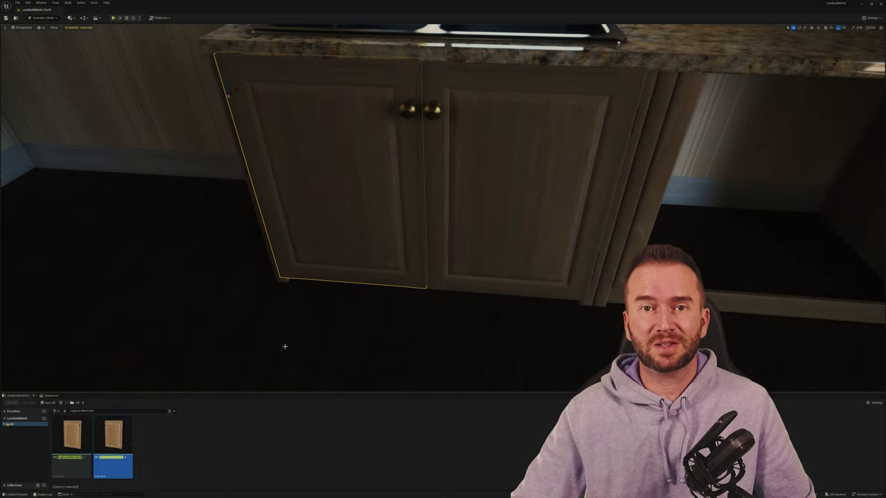
right_click_drag(284, 346, 284, 346)
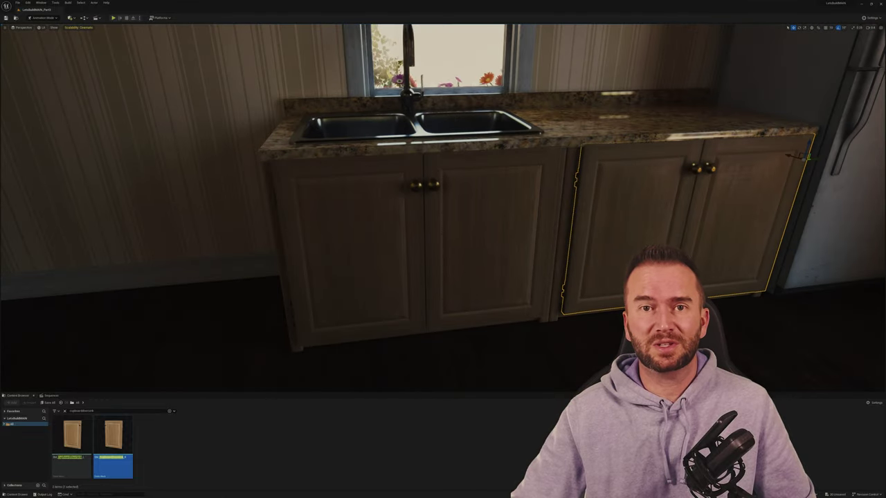
right_click_drag(476, 372, 476, 372)
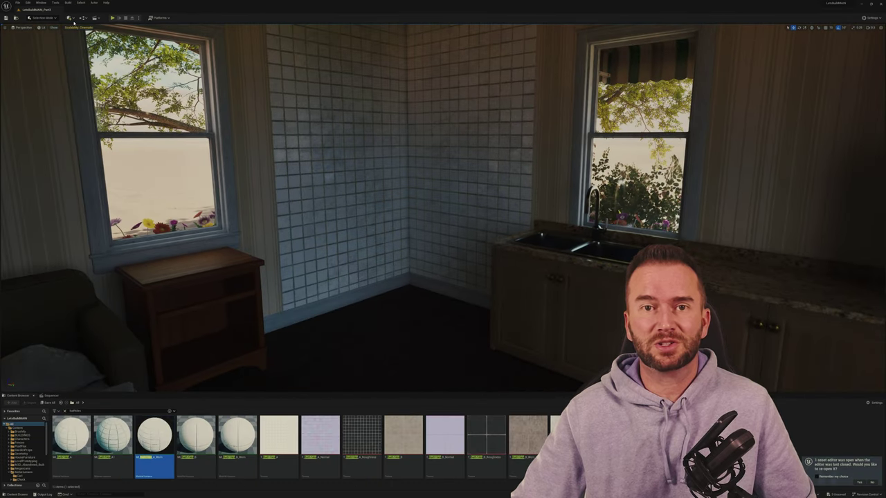
- Add a plane shape as the bathroom floor and focus on it
left_click(69, 17)
mouse_move(82, 71)
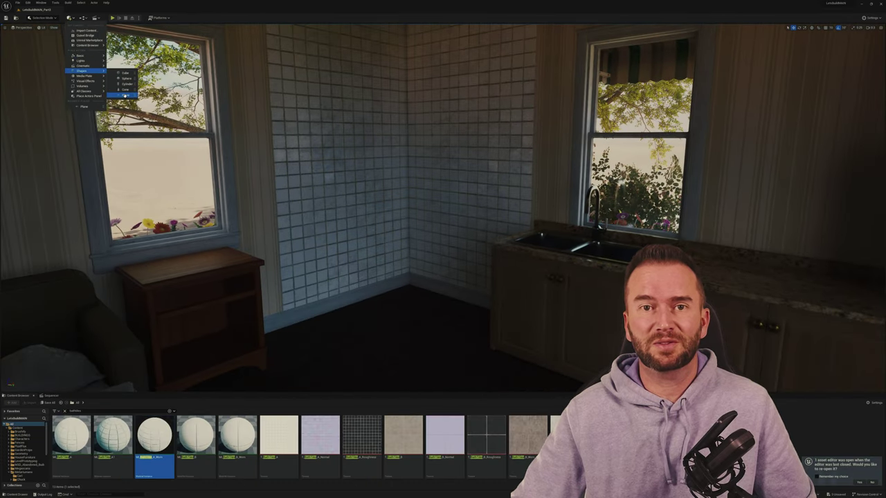
left_click(124, 95)
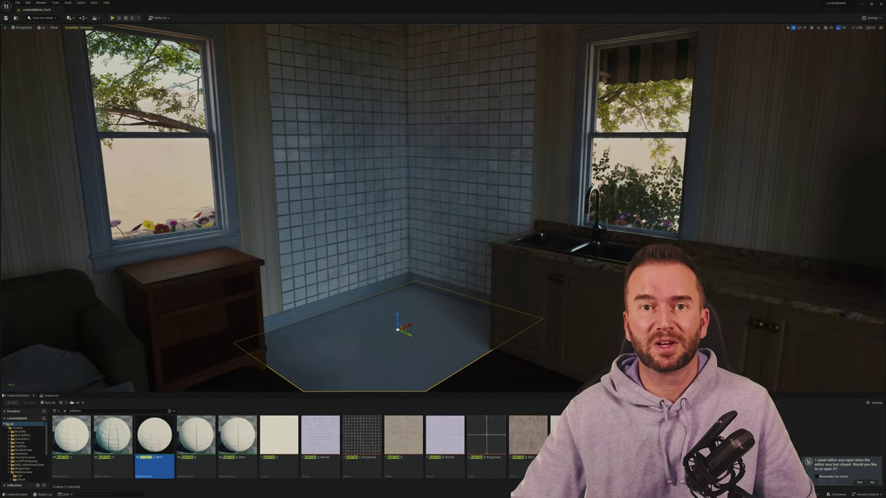
right_click_drag(443, 207, 443, 208)
key("f")
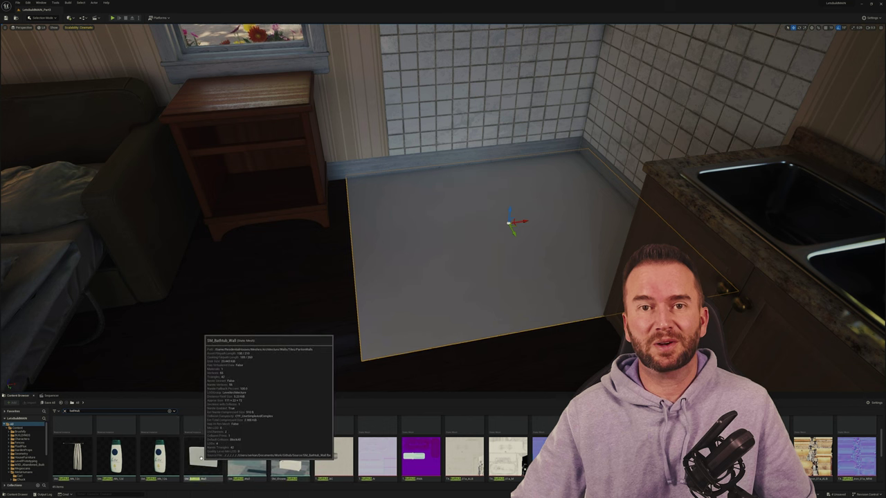
- Place a tiled wall mesh, turn it 90° into the room and slide it toward the dresser
left_click_drag(203, 453, 332, 222)
left_click_drag(483, 313, 506, 314)
key("w")
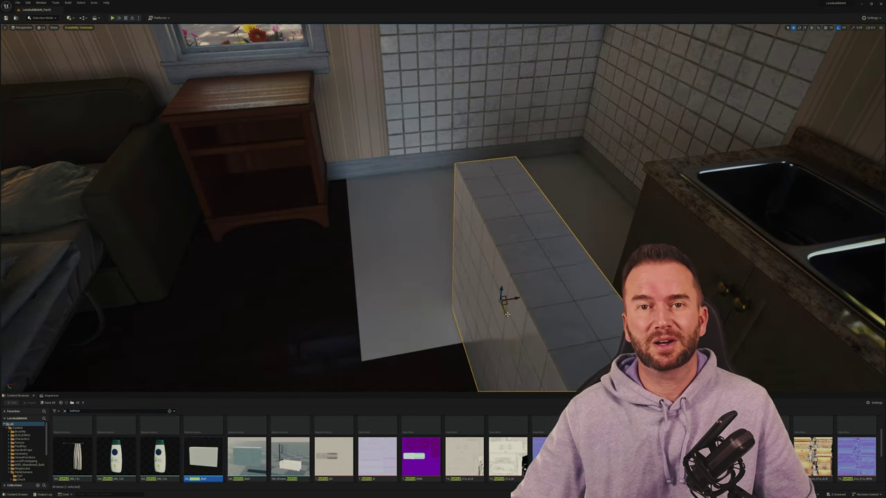
left_click_drag(470, 186, 407, 185)
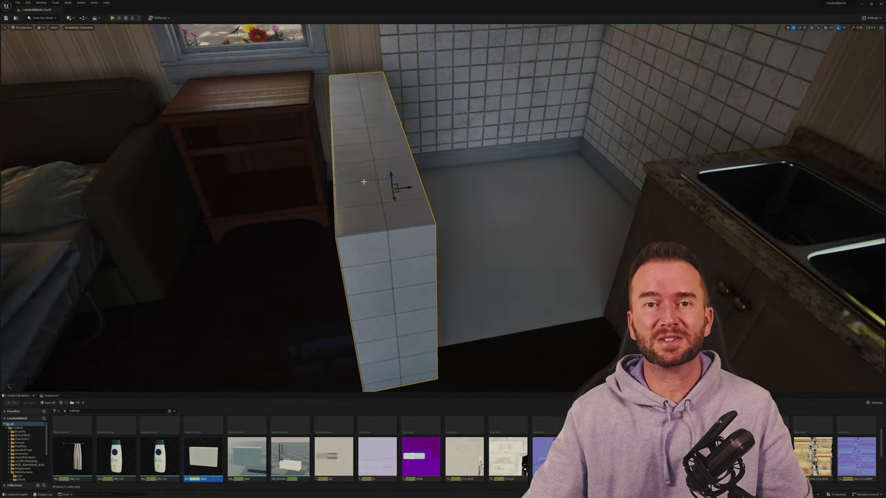
- Frame the tiled wall, open its options menu and inspect the surrounding floor
right_click_drag(363, 181, 363, 182)
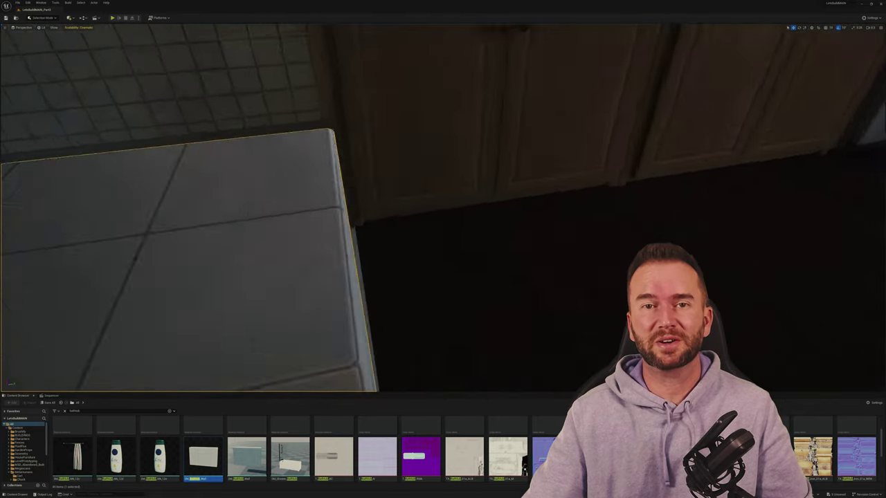
key("f")
right_click_drag(331, 222, 465, 247)
right_click(503, 208)
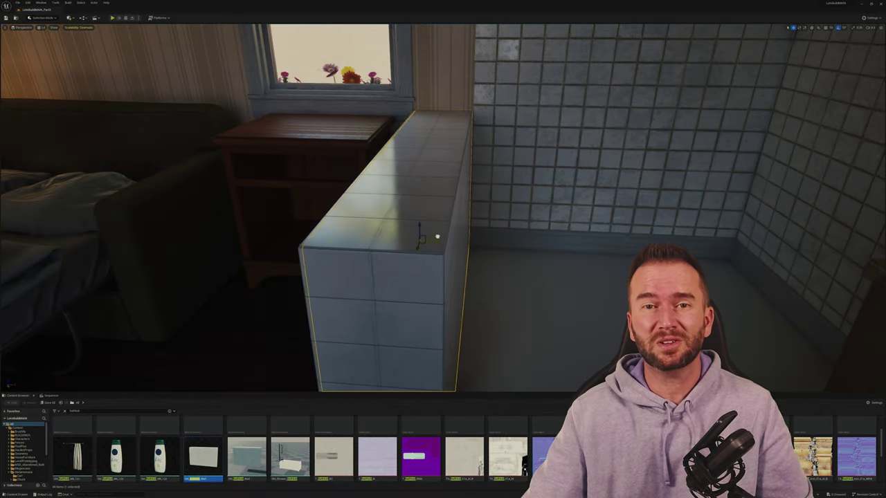
right_click_drag(443, 208, 485, 208)
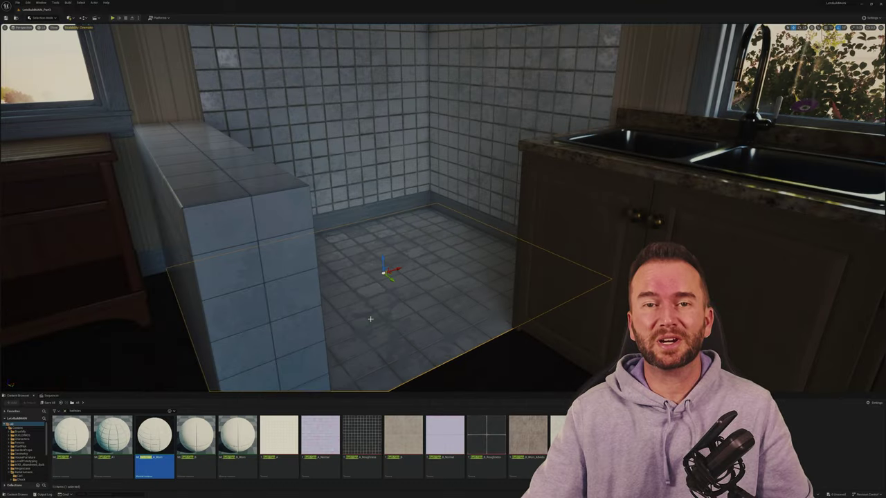
mouse_move(443, 208)
right_mouse_down()
mouse_move(387, 215)
mouse_move(430, 201)
right_mouse_up()
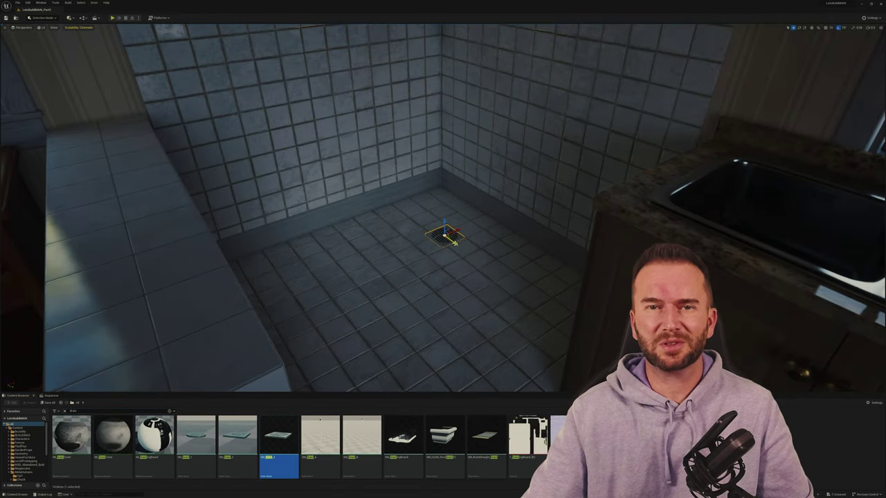
- Search 'toilet' and place a toilet next to the floor drain
type("toilet")
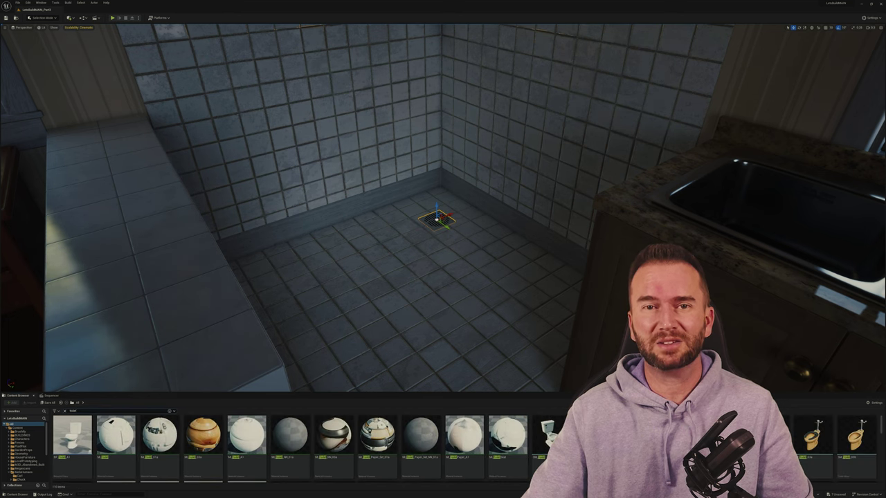
left_click_drag(195, 358, 352, 263)
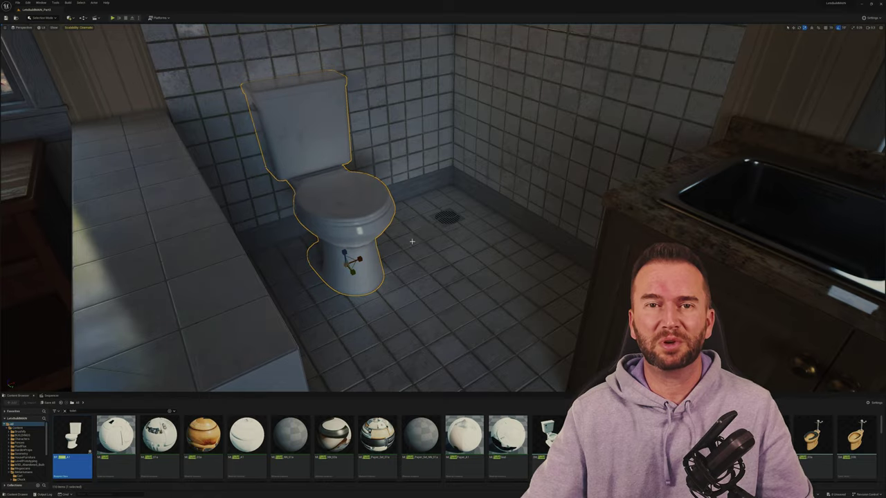
right_click_drag(412, 241, 432, 262)
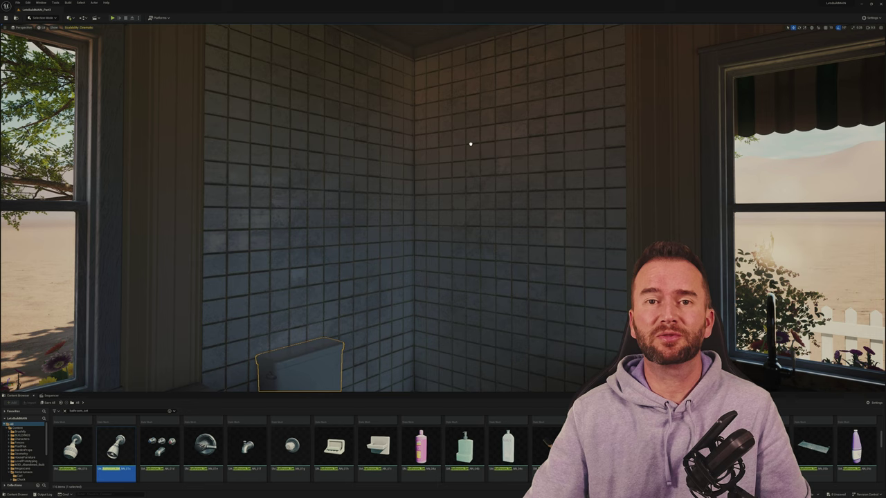
- Mount a shower head and round shower valve on the tiled wall, then pick the toilet paper roll
left_click_drag(468, 142, 446, 114)
left_click_drag(290, 446, 447, 211)
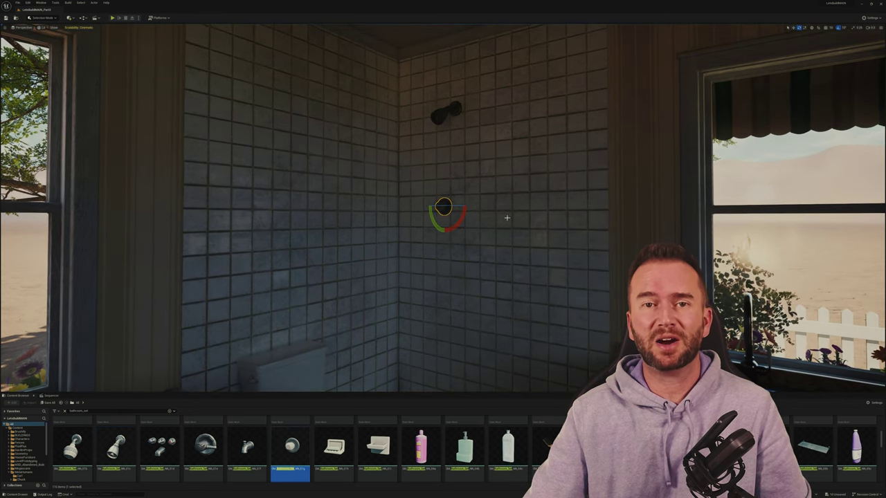
right_click_drag(507, 218, 456, 277)
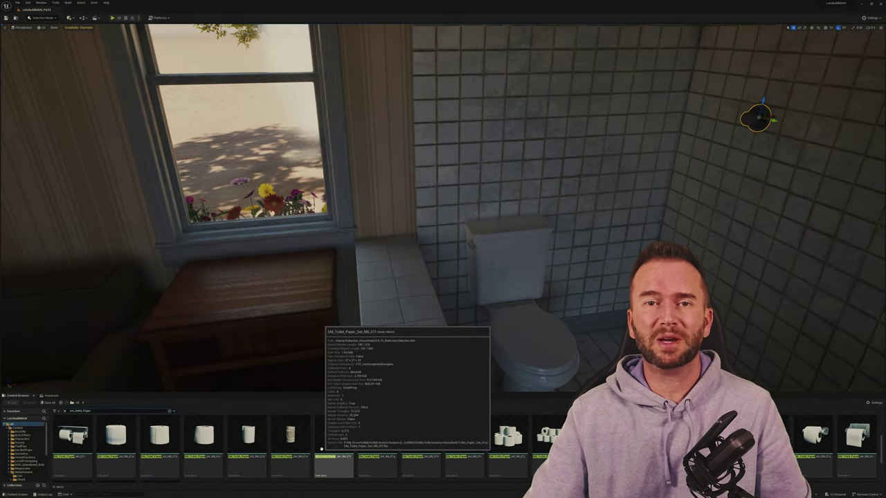
left_click(116, 443)
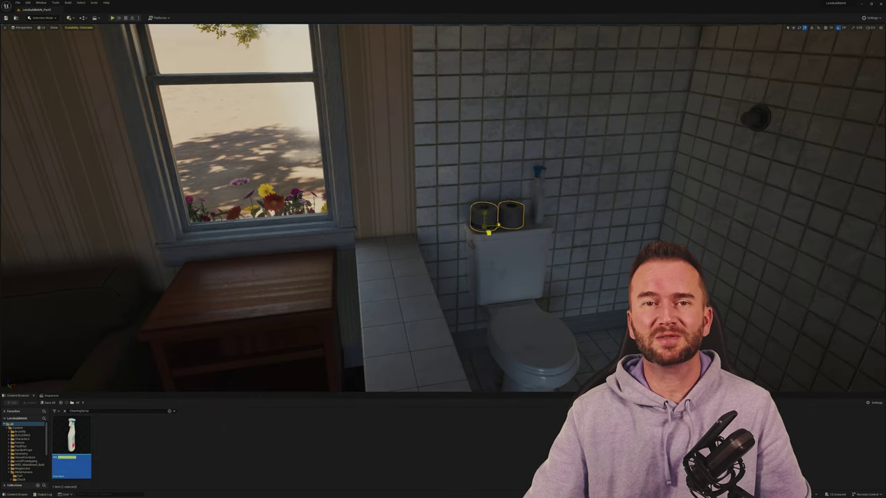
- Hang a shower caddy shelf unit on the shower wall
mouse_move(581, 264)
right_mouse_down()
mouse_move(485, 265)
mouse_move(581, 264)
right_mouse_up()
left_click_drag(486, 436, 502, 252)
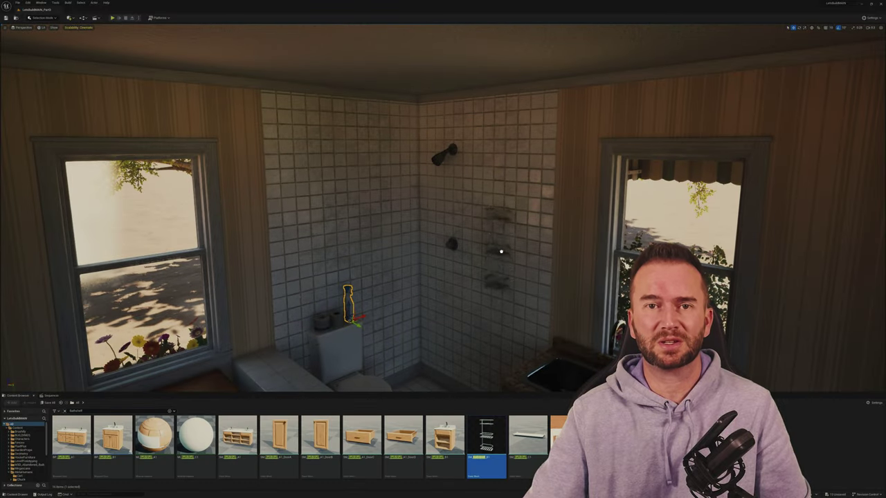
key("f")
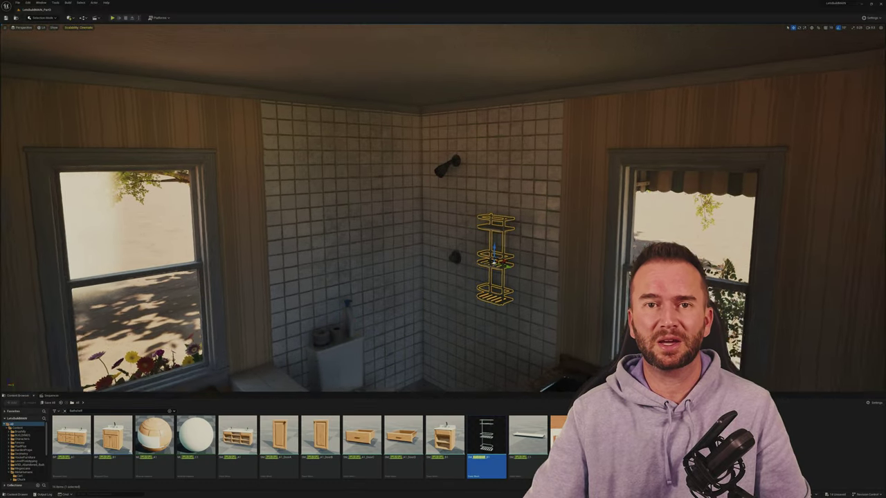
right_click_drag(501, 251, 506, 295)
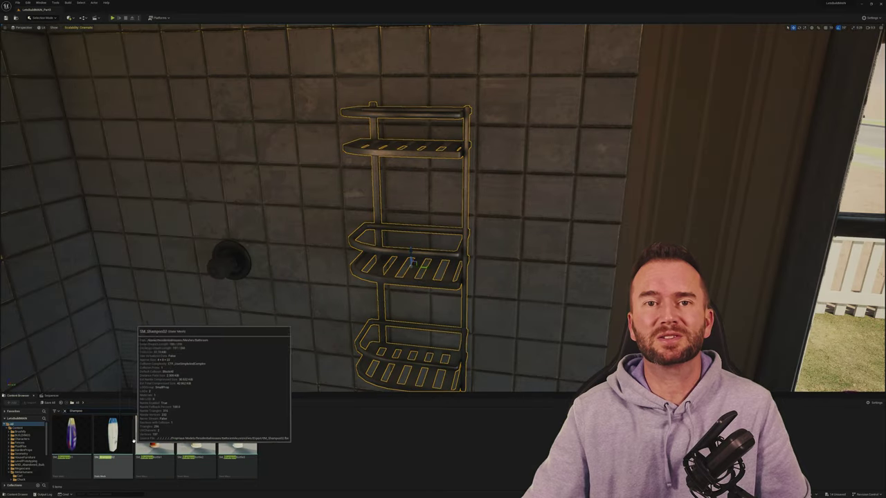
- Stock the caddy with a shampoo bottle and green and blue bottles on its shelves
left_click_drag(113, 436, 418, 361)
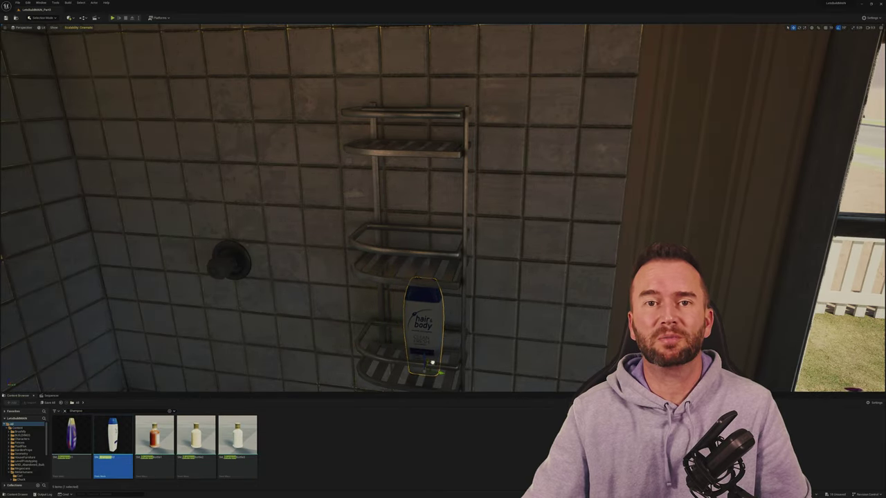
right_click_drag(432, 362, 374, 256)
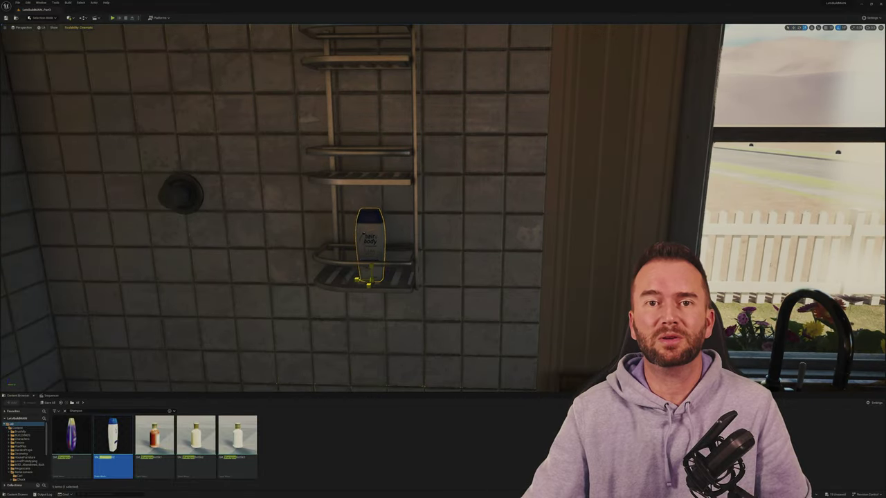
right_click(374, 284)
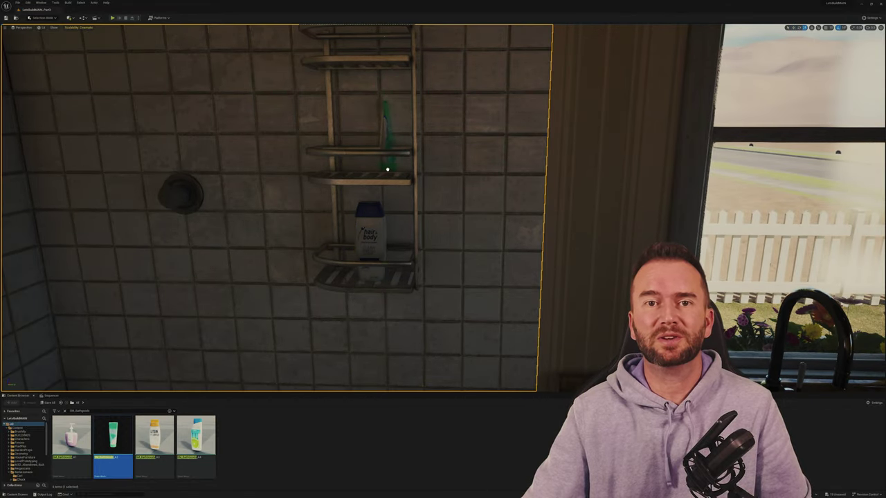
left_click_drag(365, 162, 387, 174)
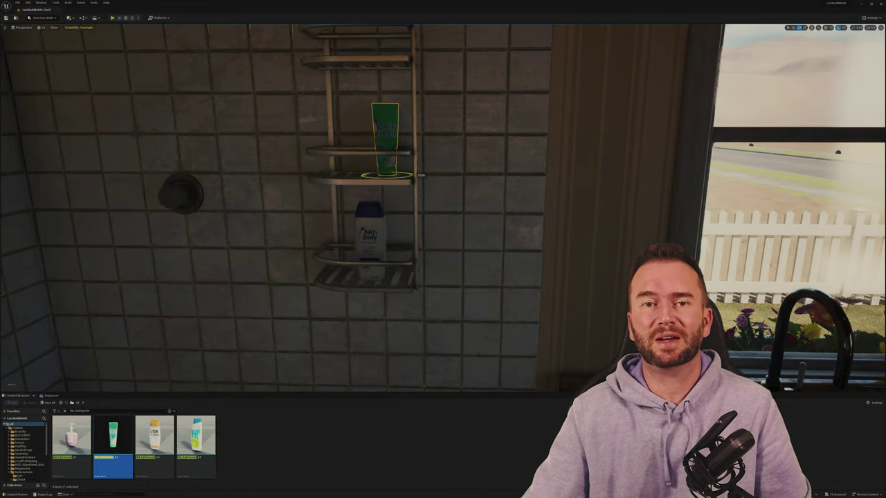
left_click_drag(196, 436, 360, 159)
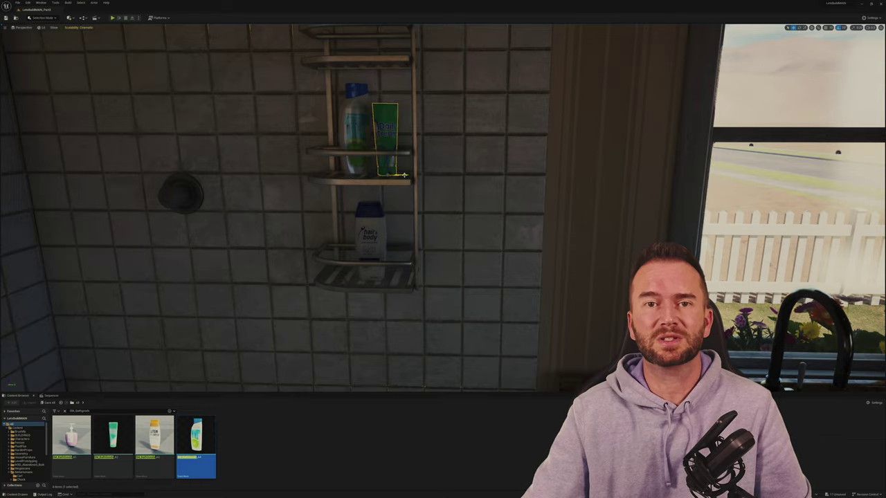
right_click_drag(404, 174, 466, 264)
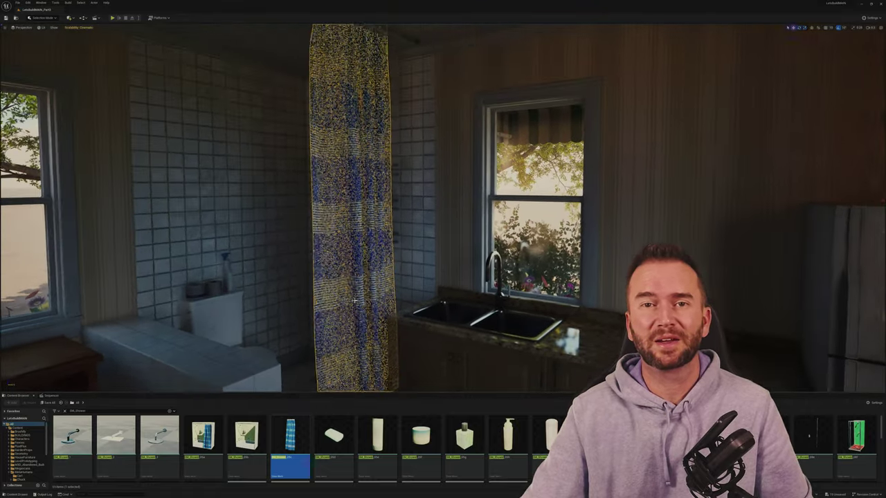
- Drop the shower curtain to the floor, then place a table and rotate the chair by the bed
right_click(368, 308)
right_click_drag(356, 361, 291, 221)
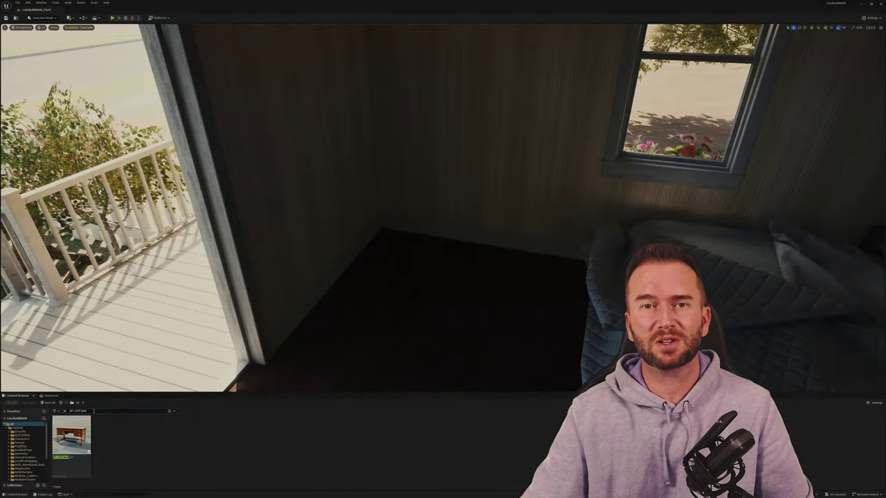
left_click_drag(71, 436, 395, 260)
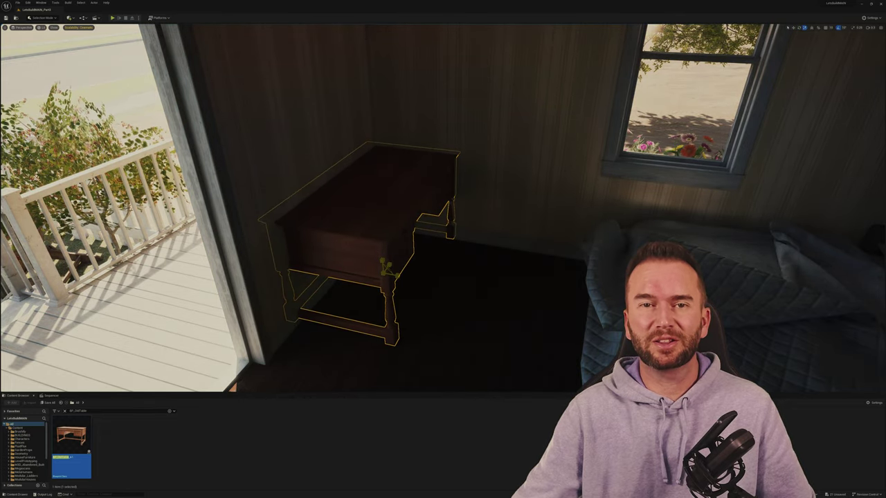
mouse_move(391, 271)
right_mouse_down()
mouse_move(415, 271)
mouse_move(394, 272)
right_mouse_up()
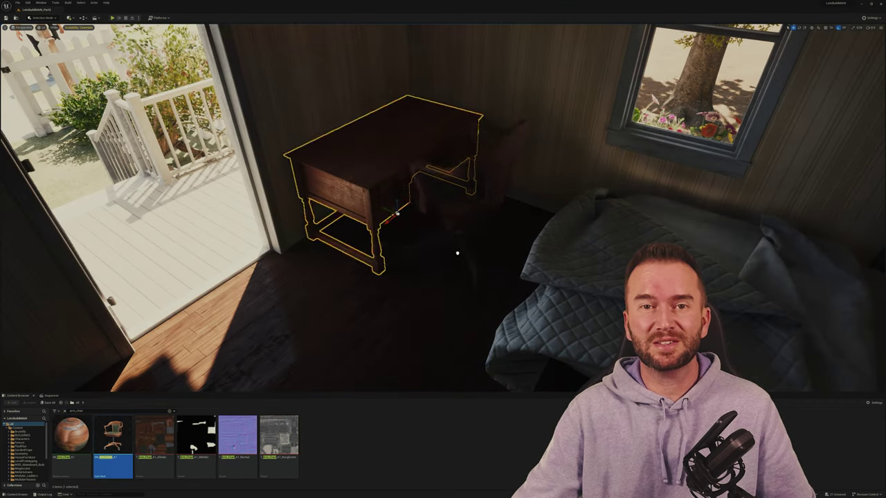
key("f")
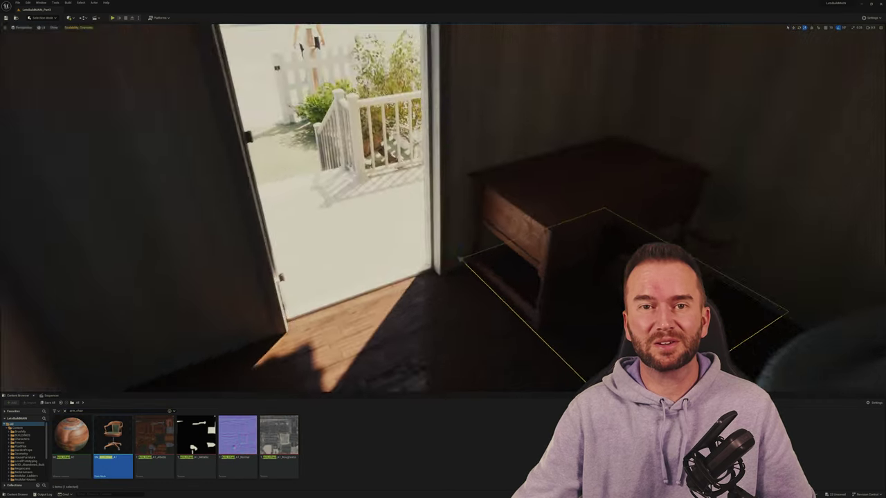
key("e")
right_click_drag(443, 208, 277, 216)
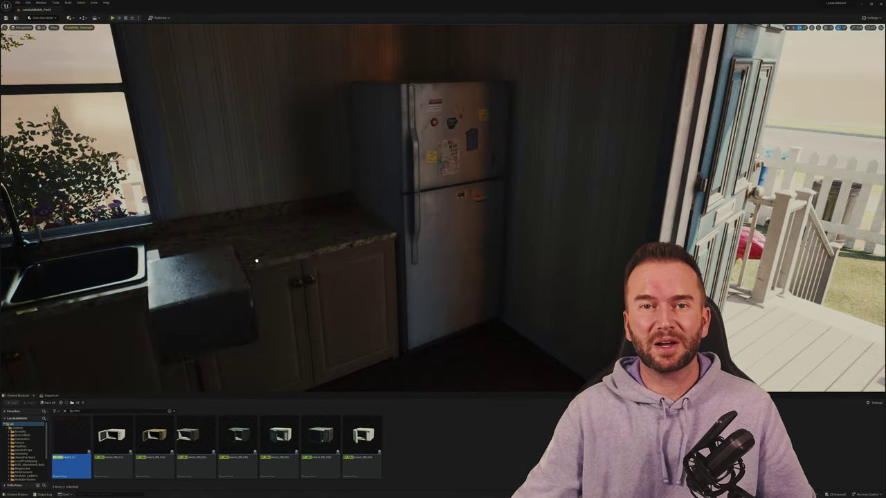
- Place a microwave on the kitchen counter and rotate it into position
left_click_drag(256, 261, 266, 222)
key("e")
key("f")
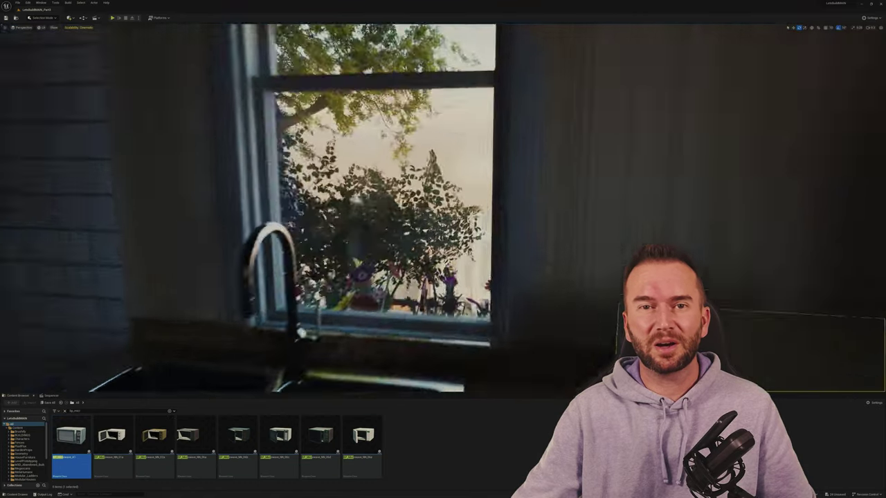
left_click_drag(356, 242, 446, 256, "alt")
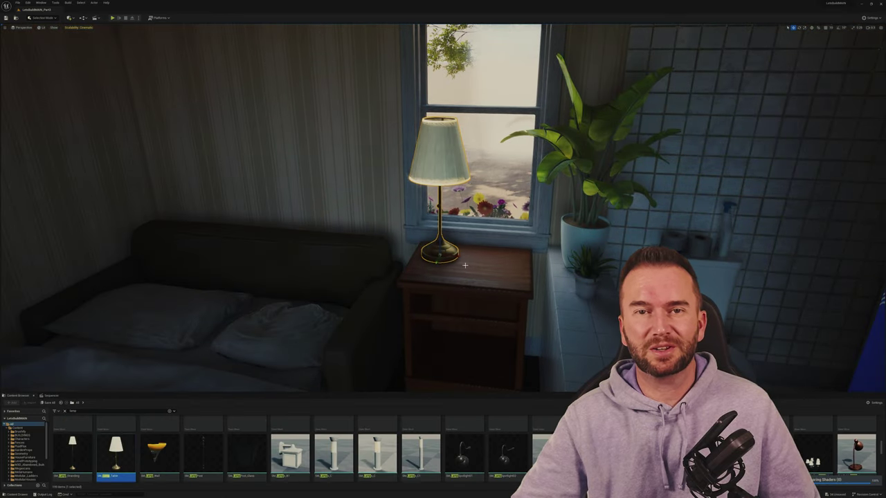
- Place a telephone on the bedroom nightstand and open SM_OfficeBox1Closed for editing
left_click(466, 266)
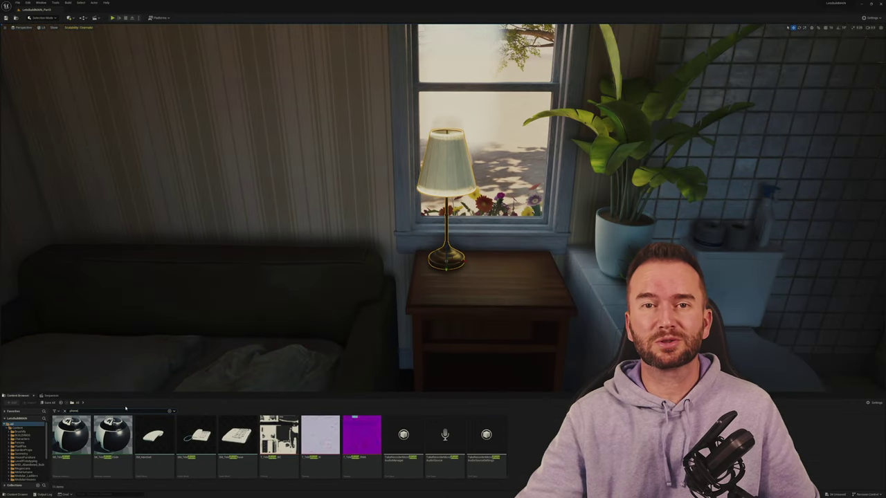
left_click(196, 443)
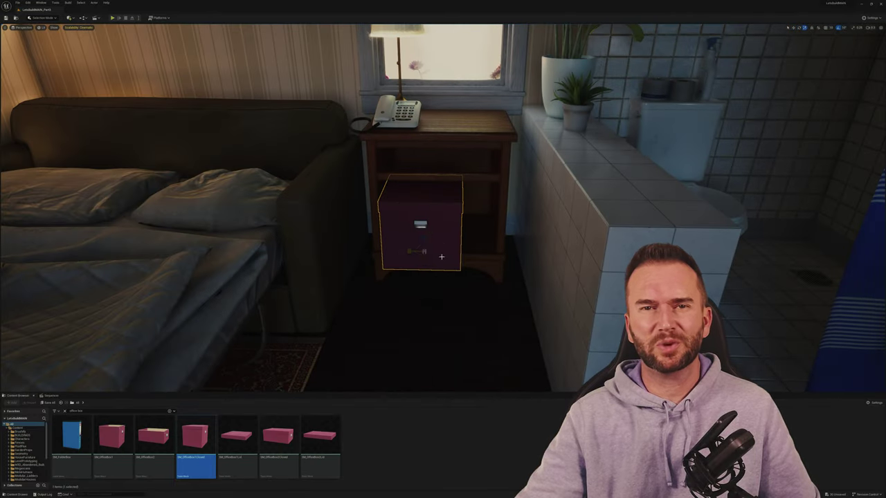
double_click(208, 433)
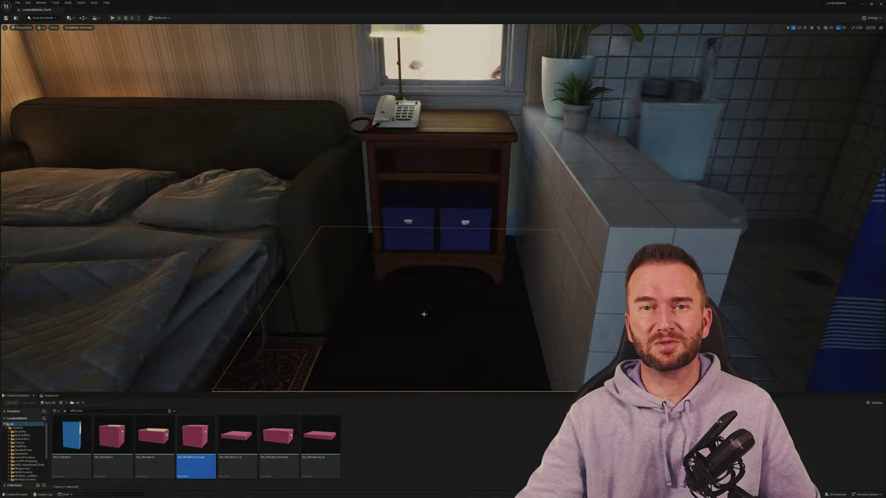
right_click_drag(423, 313, 392, 295)
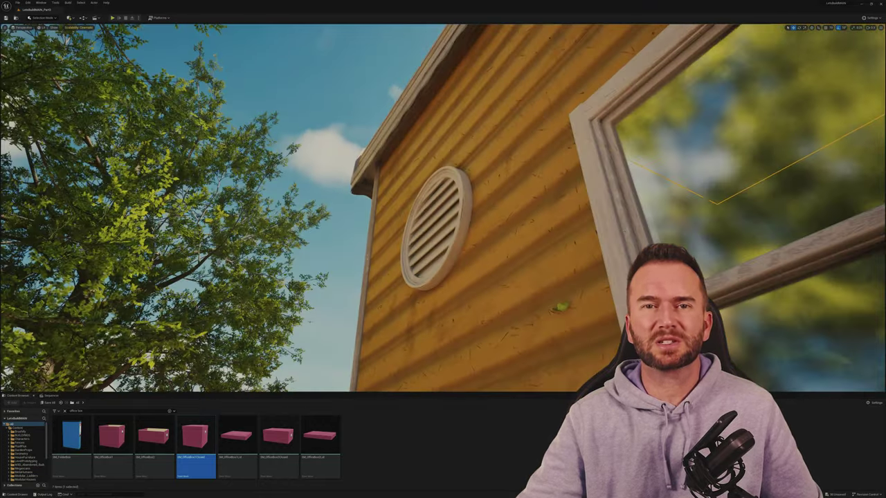
right_click_drag(392, 295, 384, 291)
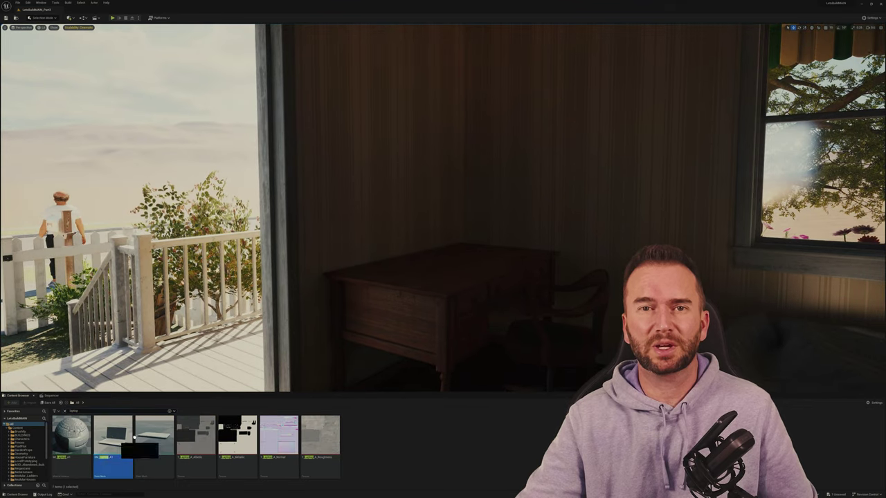
- Place a laptop on the desk and hang a hoodie in the room
left_click_drag(114, 436, 477, 271)
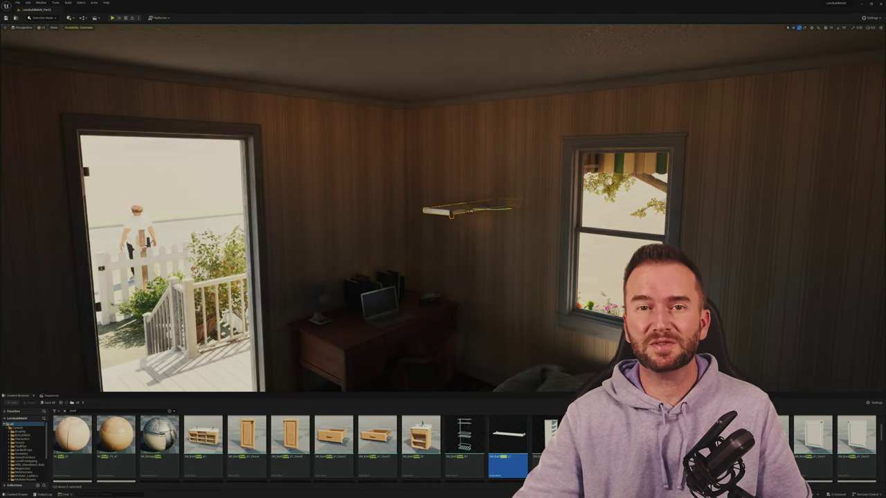
key("f")
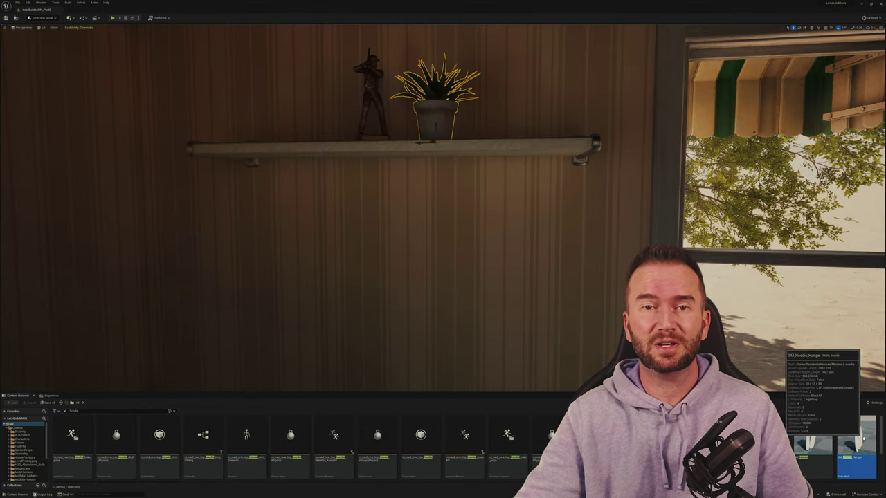
left_click_drag(811, 434, 485, 173)
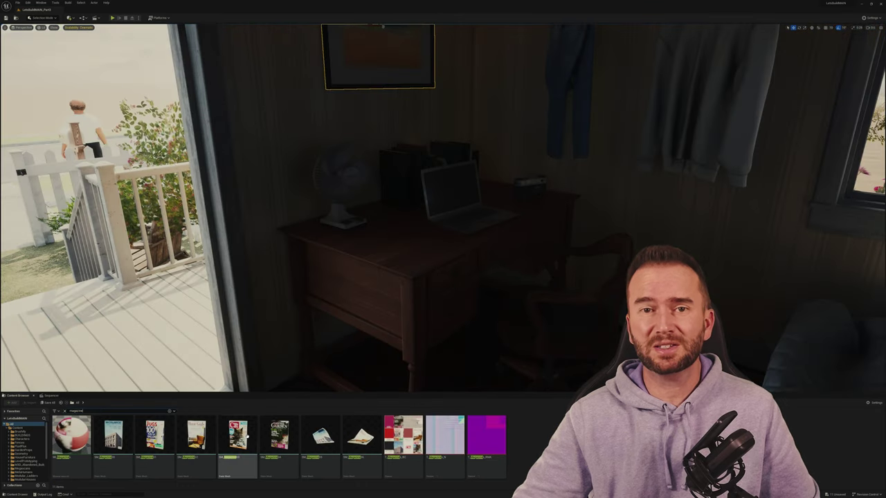
- Add a magazine on the desk, a nightstand picture frame, a fridge drawing and boots
left_click_drag(238, 435, 408, 257)
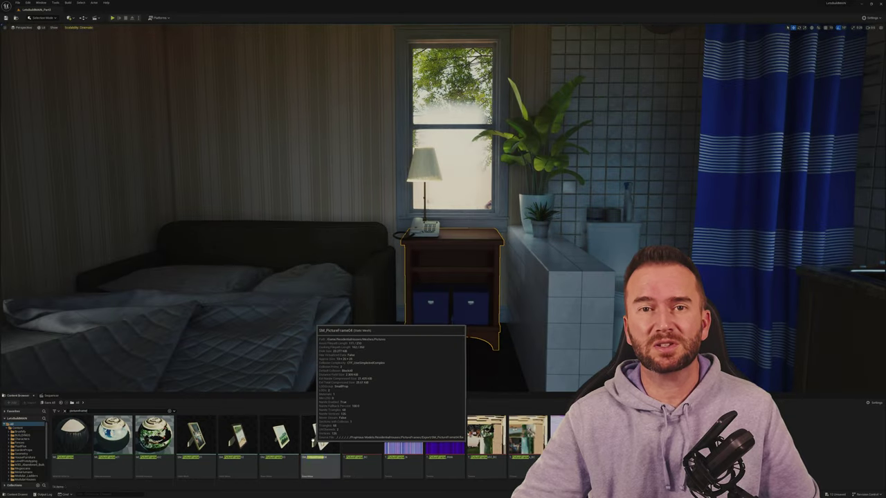
left_click_drag(320, 437, 477, 241)
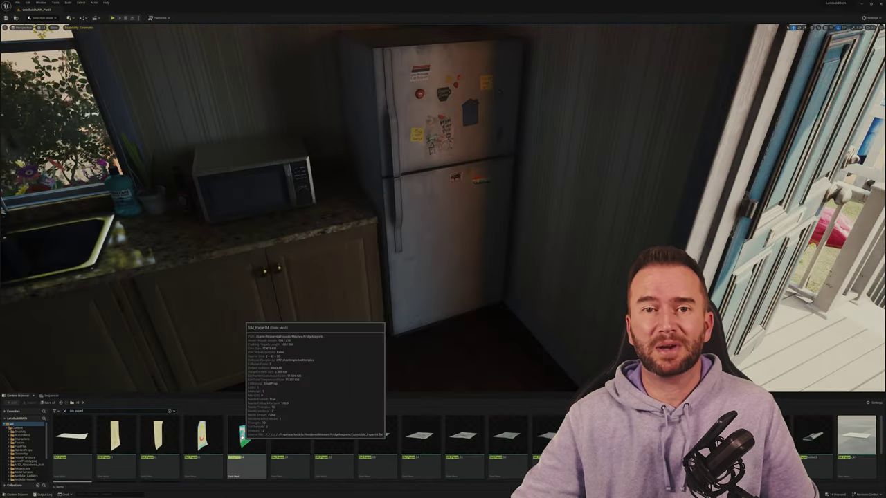
mouse_move(203, 436)
left_mouse_down()
mouse_move(456, 249)
mouse_move(468, 291)
mouse_move(451, 270)
mouse_move(452, 225)
left_mouse_up()
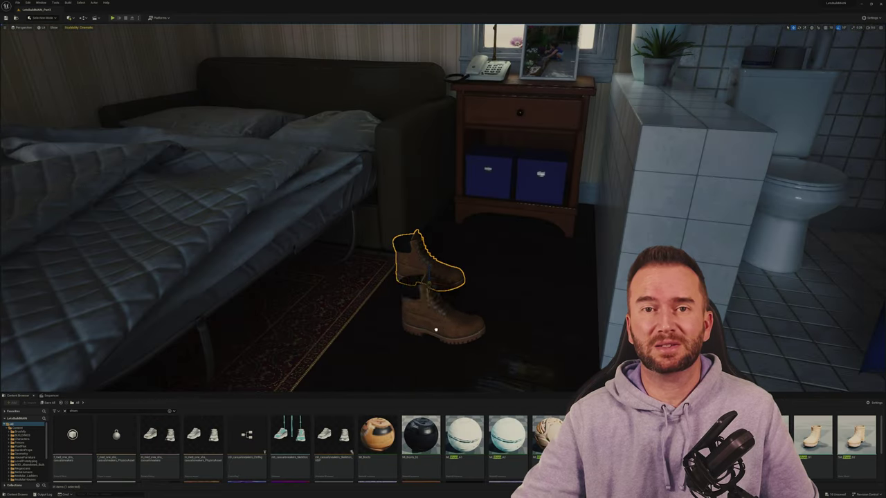
left_click_drag(430, 277, 408, 294)
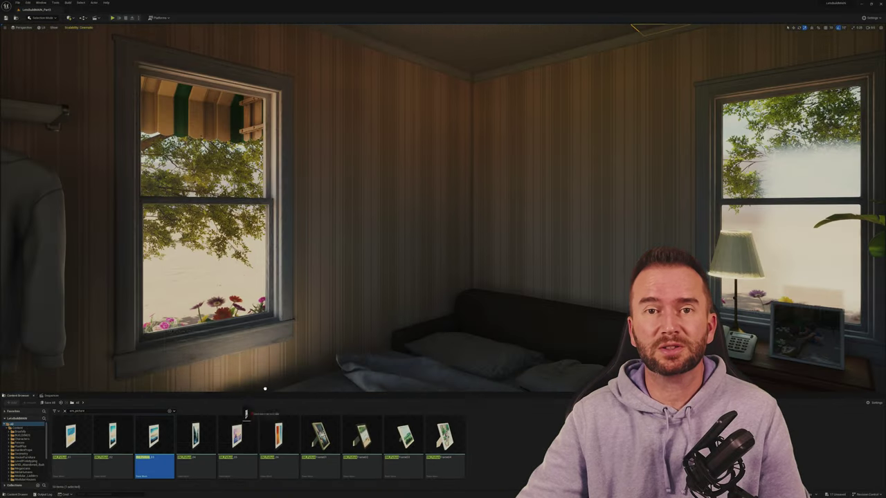
- Hang framed pictures in bedroom and kitchen, add a wall outlet, coffee maker and fridge-top vase
left_click_drag(154, 437, 564, 194)
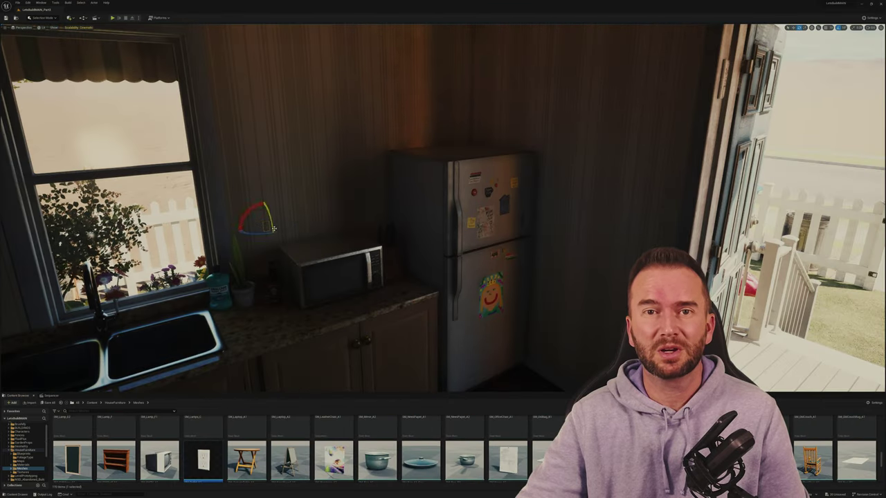
left_click_drag(364, 282, 245, 218)
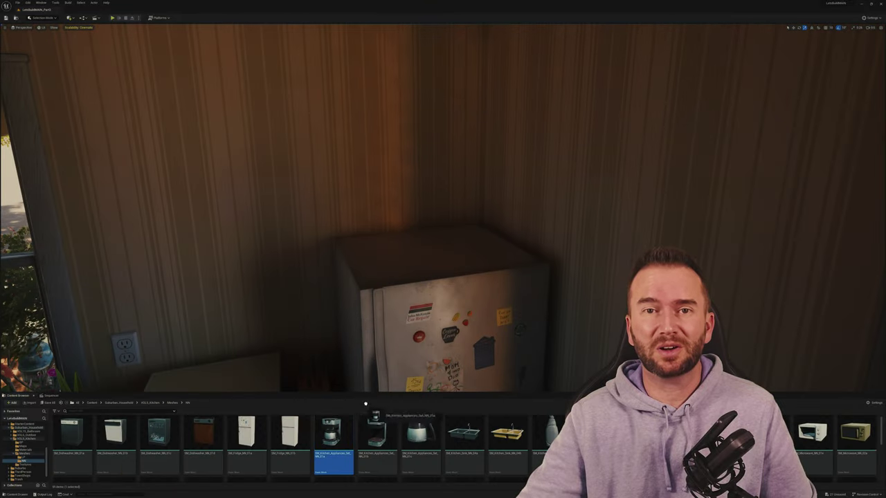
left_click_drag(434, 239, 433, 243)
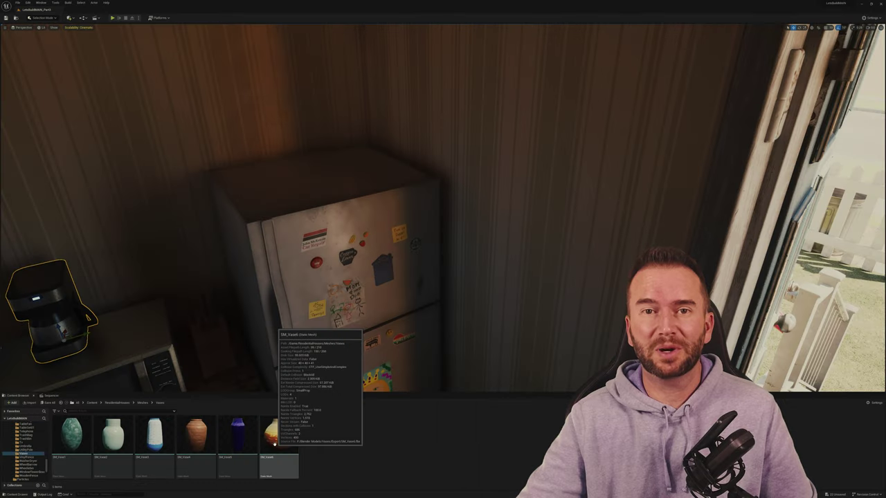
left_click_drag(279, 436, 321, 178)
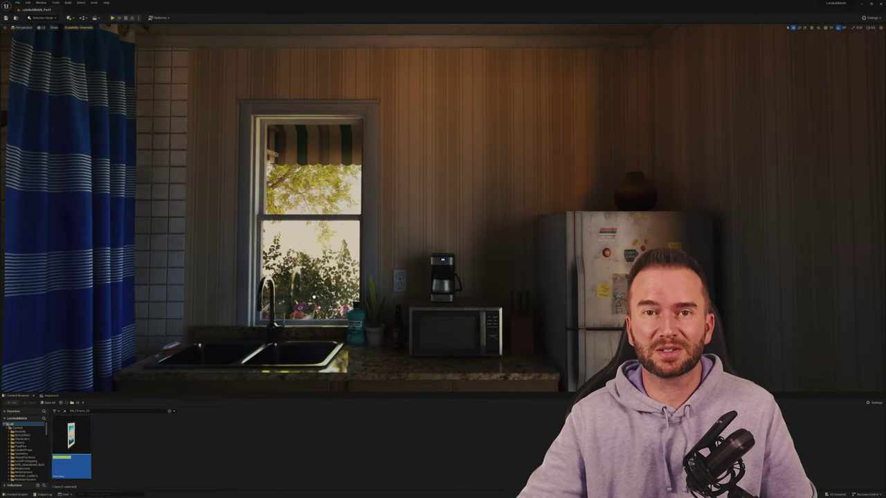
left_click_drag(71, 436, 464, 183)
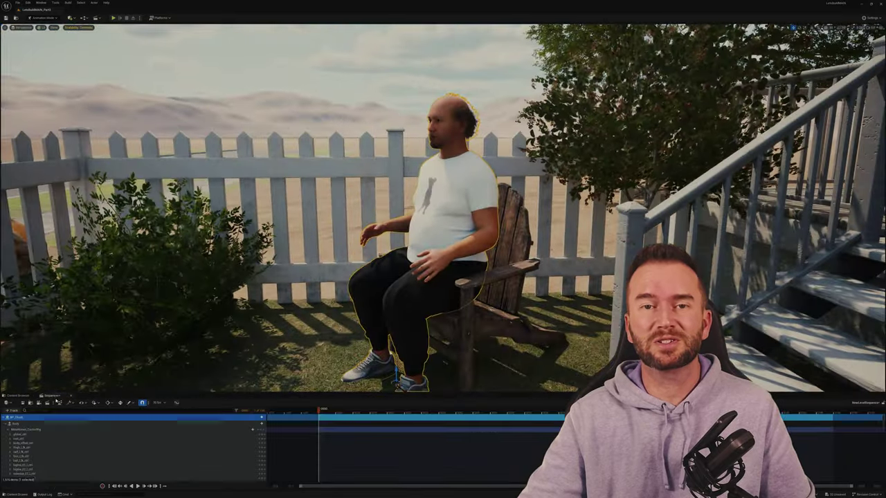
- Select the MetaHuman control rig and pose its body, upper and middle spine, and hand controls
left_click(49, 429)
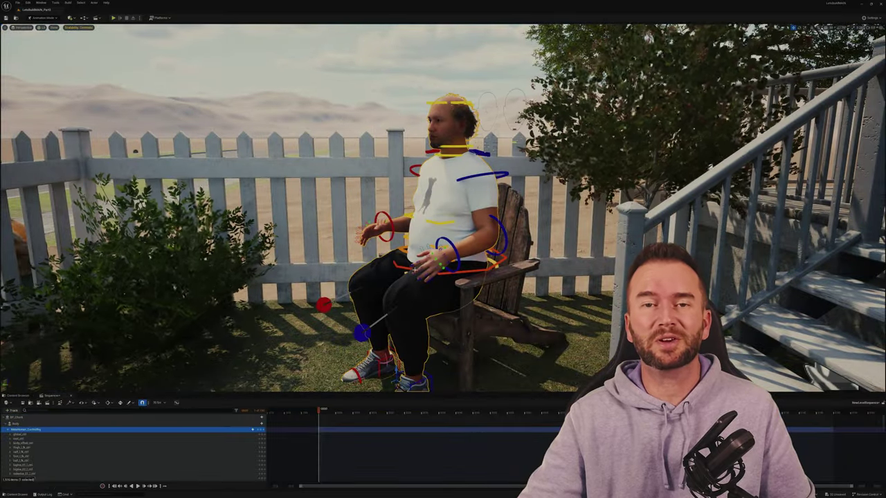
left_click(443, 247)
left_click(405, 264)
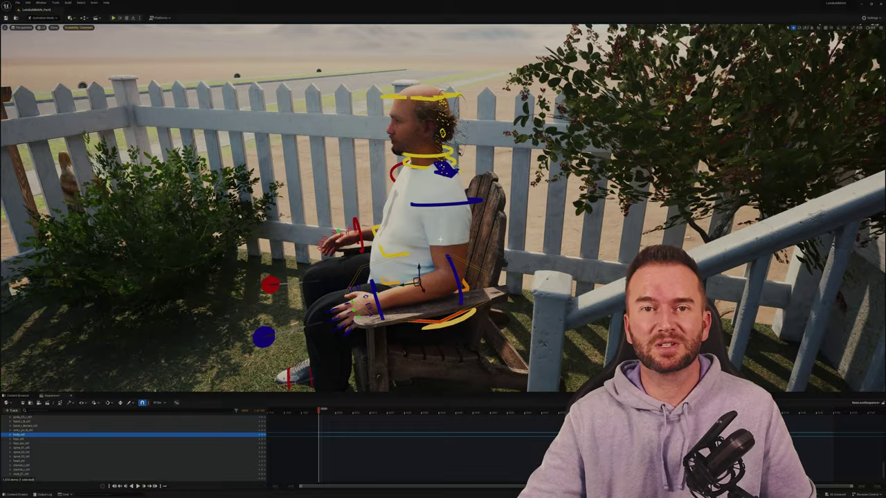
left_click(20, 457)
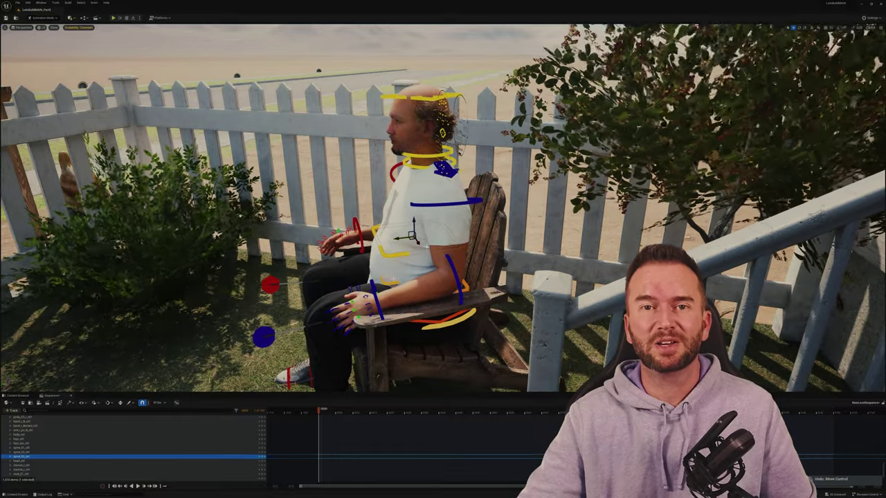
left_click(21, 452)
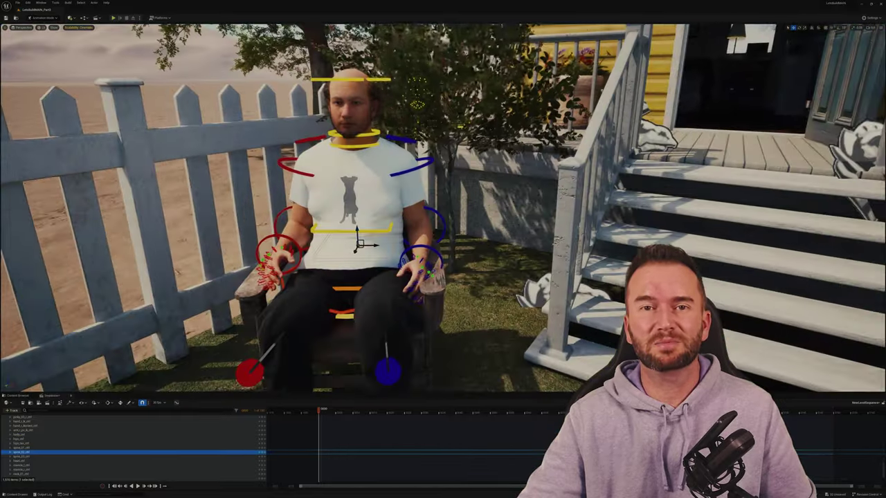
left_click(422, 261)
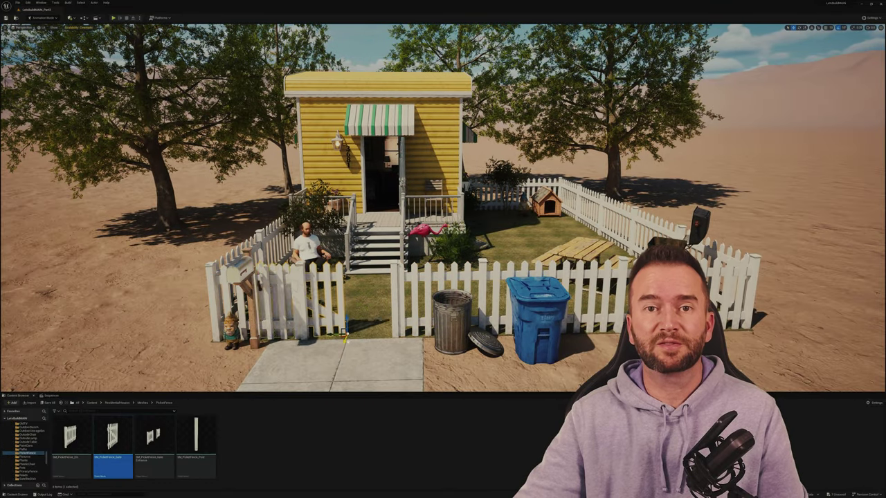
- Frame the view on the new picket fence gate in the fence gap
key("f")
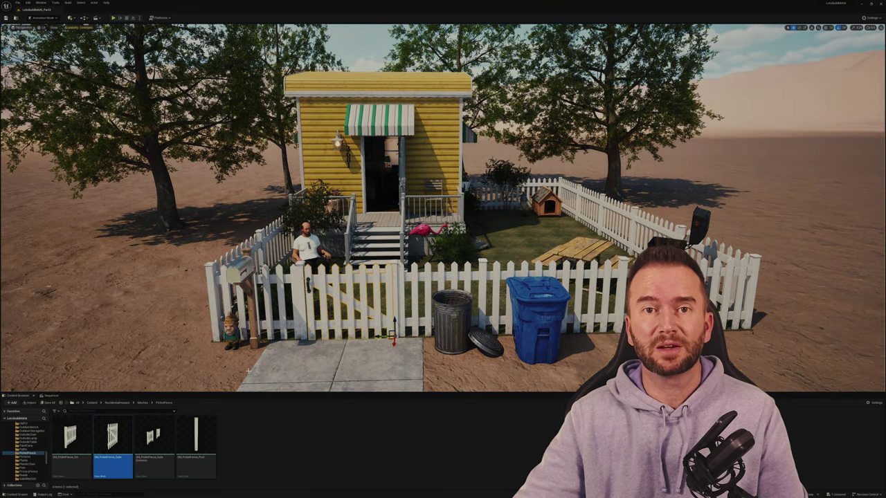